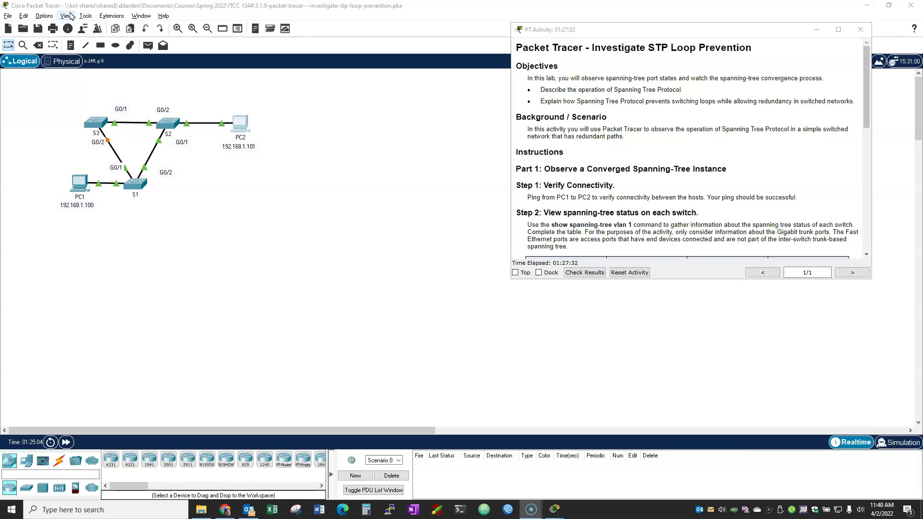
# Step: Show the topology in a separate Viewport window, then resize and reposition it below the original network diagram
pyautogui.click(66, 16)
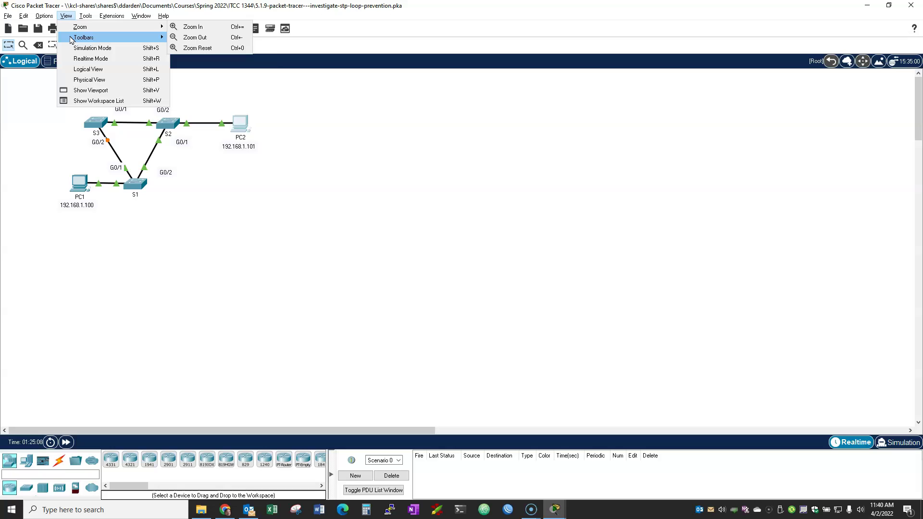
pyautogui.moveTo(71, 43)
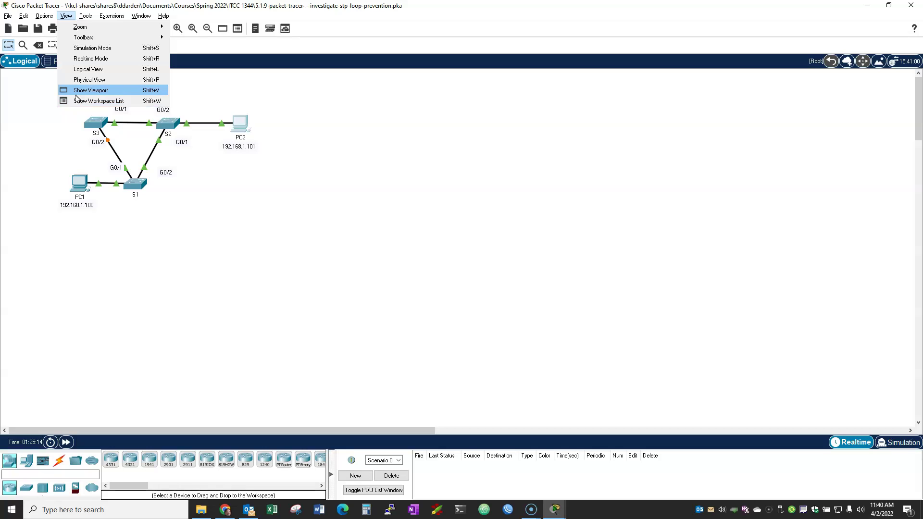
pyautogui.click(112, 95)
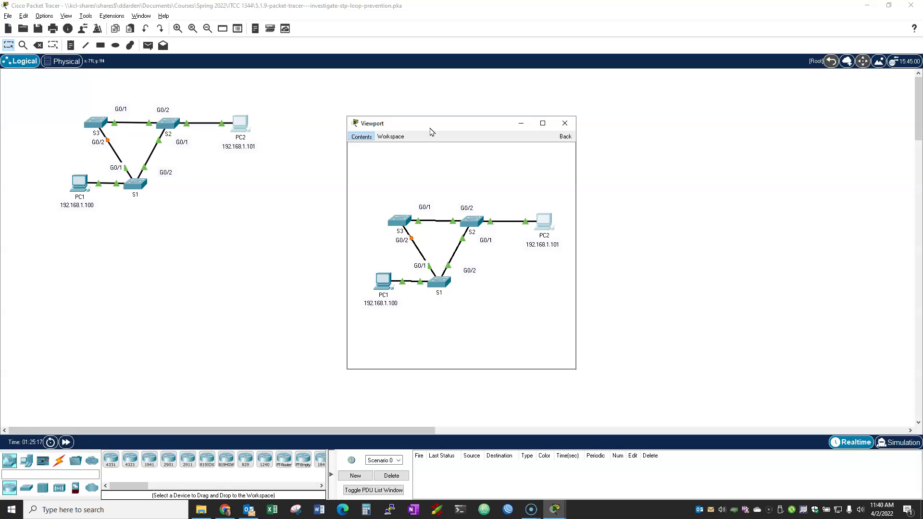
pyautogui.moveTo(430, 130); pyautogui.dragTo(396, 113)
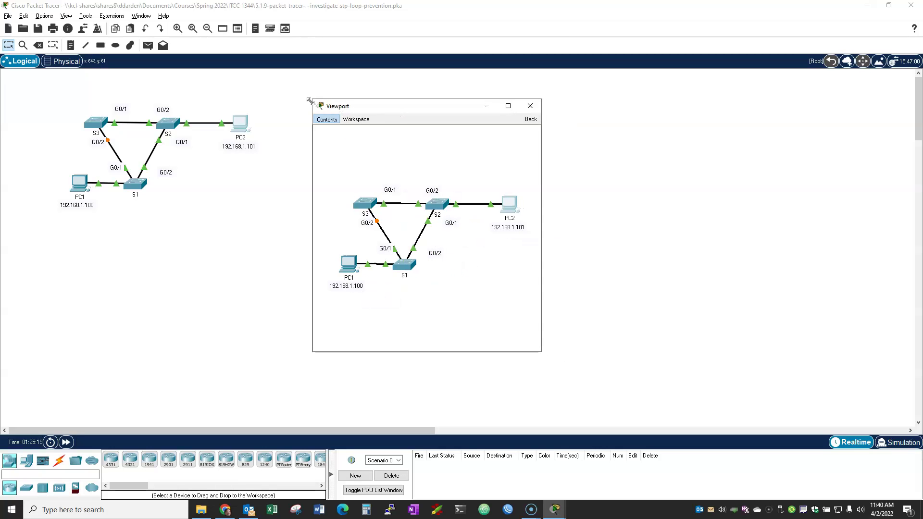
pyautogui.moveTo(310, 101); pyautogui.dragTo(305, 147)
pyautogui.moveTo(384, 159); pyautogui.dragTo(334, 180)
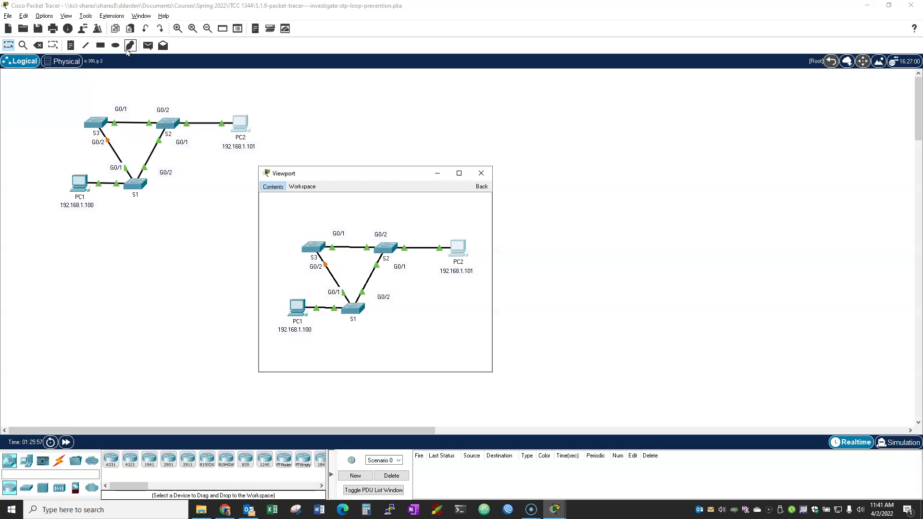
# Step: Show the Workspace List window and minimize the main Packet Tracer window
pyautogui.click(62, 17)
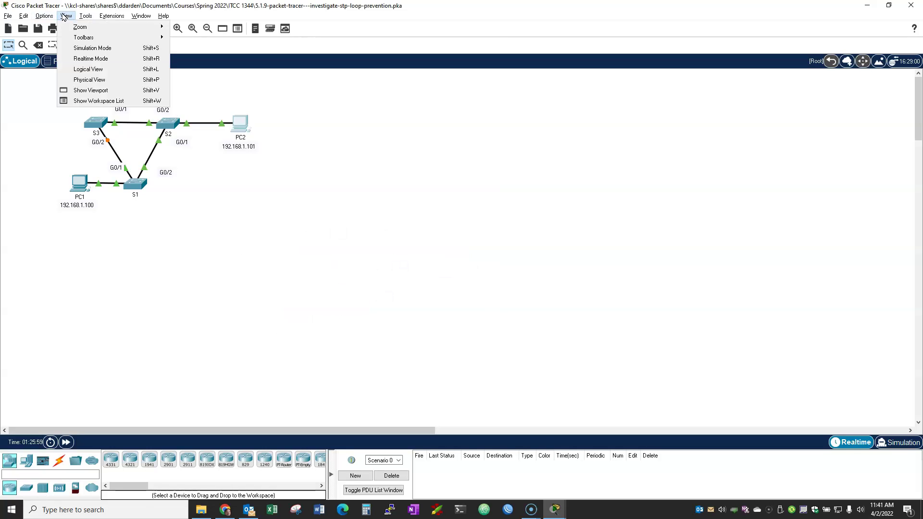
pyautogui.click(84, 101)
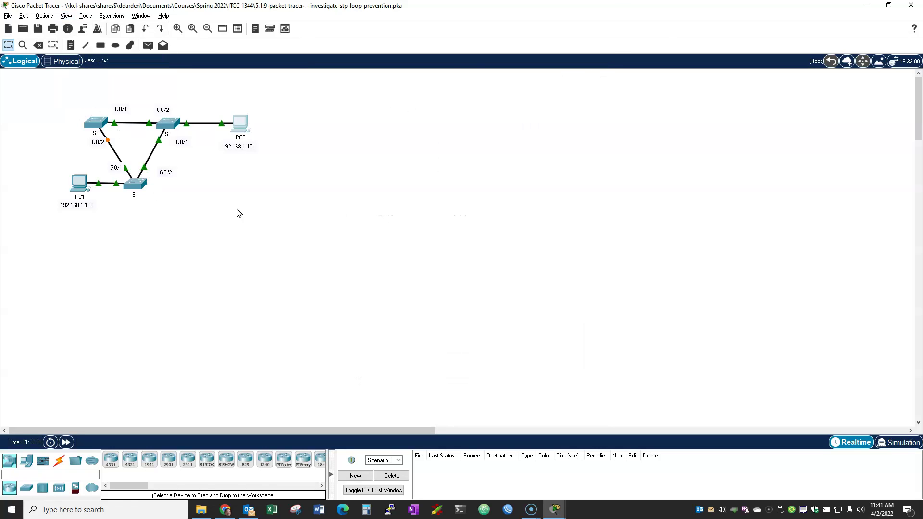
pyautogui.click(865, 8)
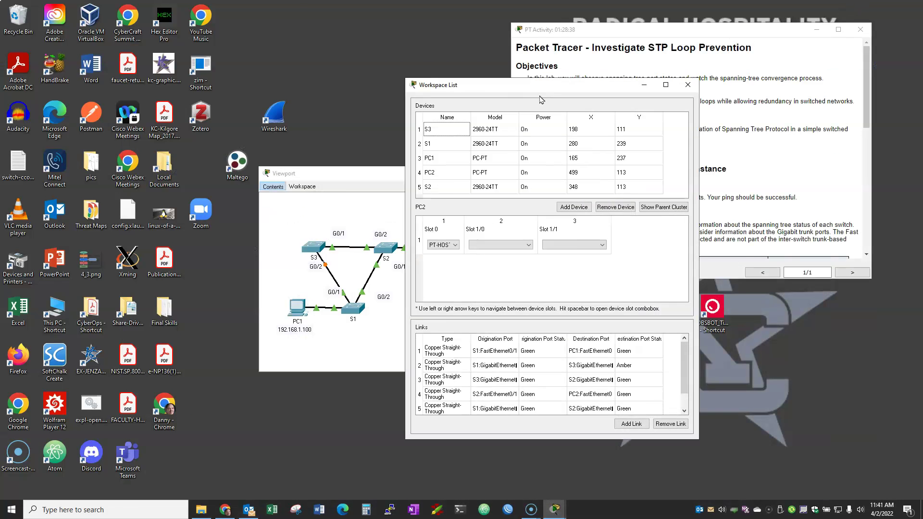
# Step: Arrange the Viewport, Workspace List and PT Activity windows side by side, and enlarge PT Activity to nearly the full screen height
pyautogui.moveTo(370, 177); pyautogui.dragTo(117, 19)
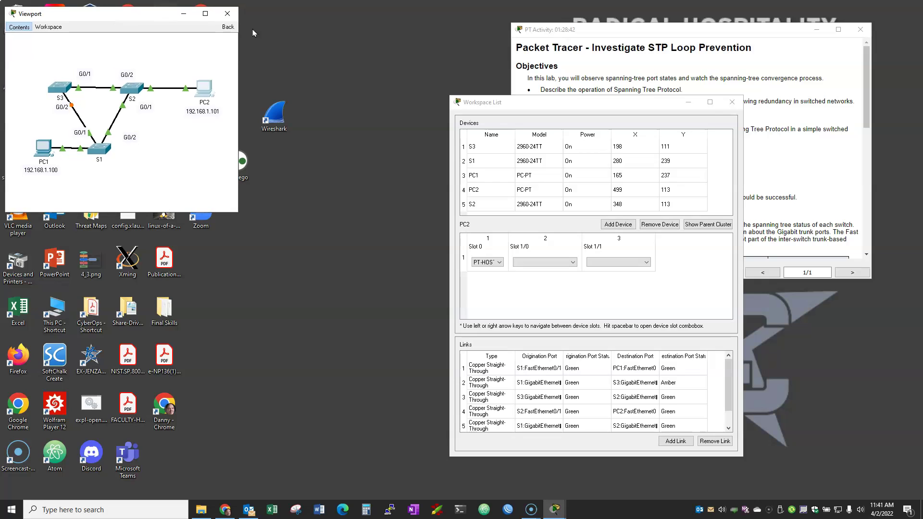
pyautogui.moveTo(545, 105); pyautogui.dragTo(336, 20)
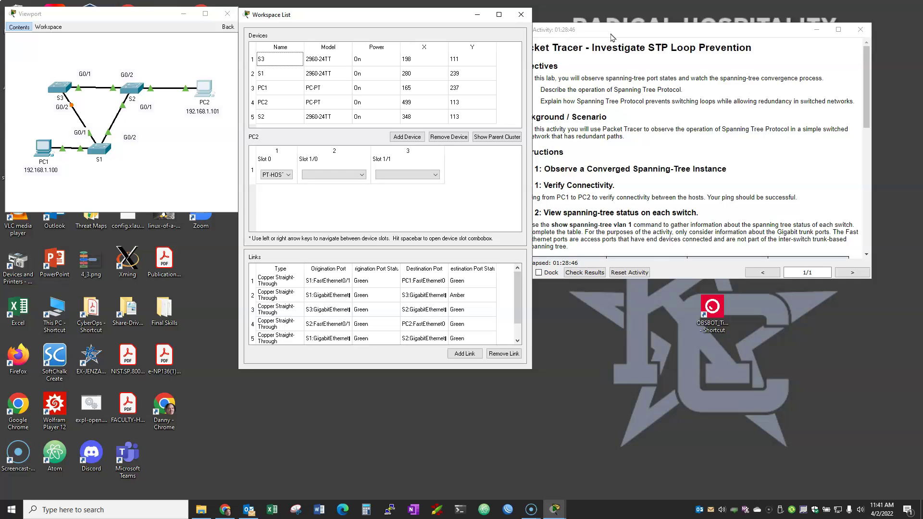
pyautogui.moveTo(609, 34); pyautogui.dragTo(642, 19)
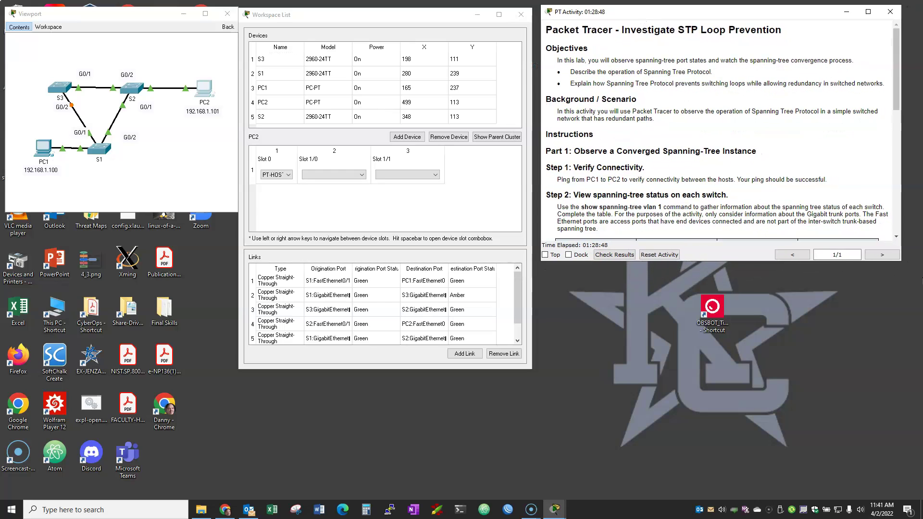
pyautogui.moveTo(899, 262); pyautogui.dragTo(919, 497)
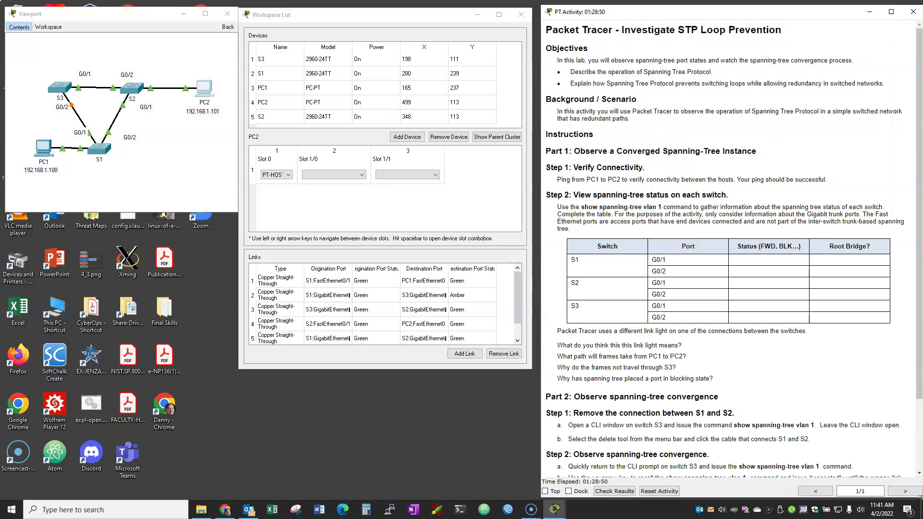
# Step: Copy the Step 2 spanning-tree instructions and switch table from the activity into a blank Word document, and minimize Word
pyautogui.scroll(-3, 727, 210)
pyautogui.scroll(3, 661, 163)
pyautogui.moveTo(546, 198); pyautogui.dragTo(901, 316)
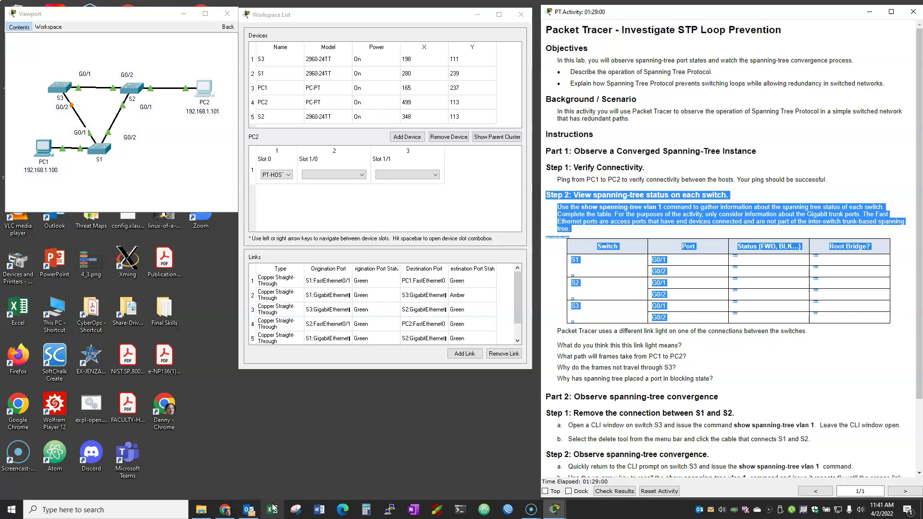
pyautogui.click(320, 509)
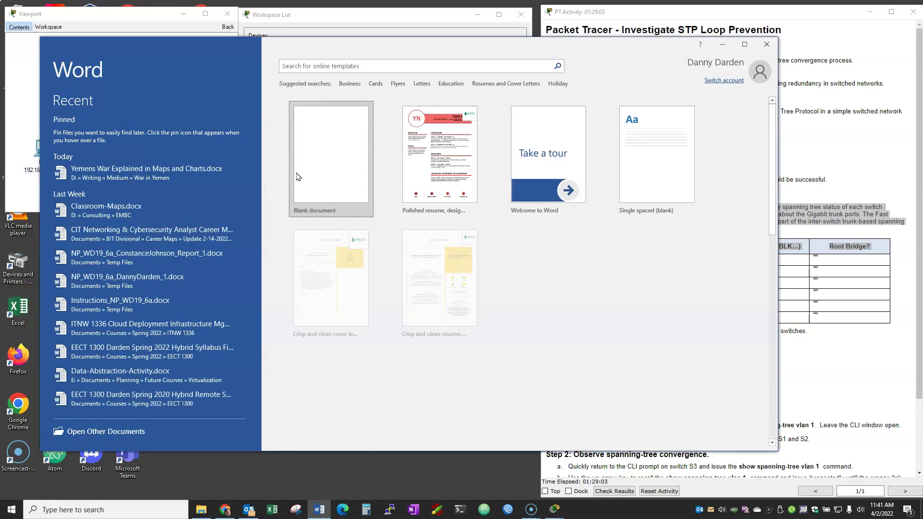
pyautogui.click(301, 175)
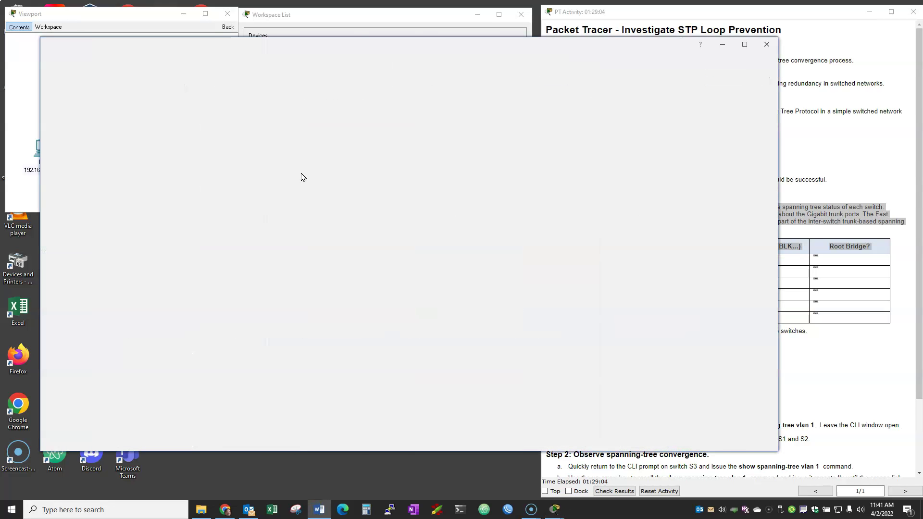
pyautogui.write('Step 2: View spanning-tree status on each switch. Use the show spanning-tree vlan 1 command to gather information about the spanning tree status of each switch. Complete the table. For the purposes of the activity, only consider information about the Gigabit trunk ports. The Fast Ethernet ports are access ports that have end devices connected and are not part of the inter-switch trunk-based spanning tree. Open configuration window Switch\tPort\tStatus (FWD, BLK…)\tRoot Bridge? S1\tG0/1\tblank\tblank S1\tG0/2\tblank\tblank S2\tG0/1\tblank\tblank S2\tG0/2\tblank\tblank S3\tG0/1\tblank\tblank S3\tG0/2\tblank\tblank')
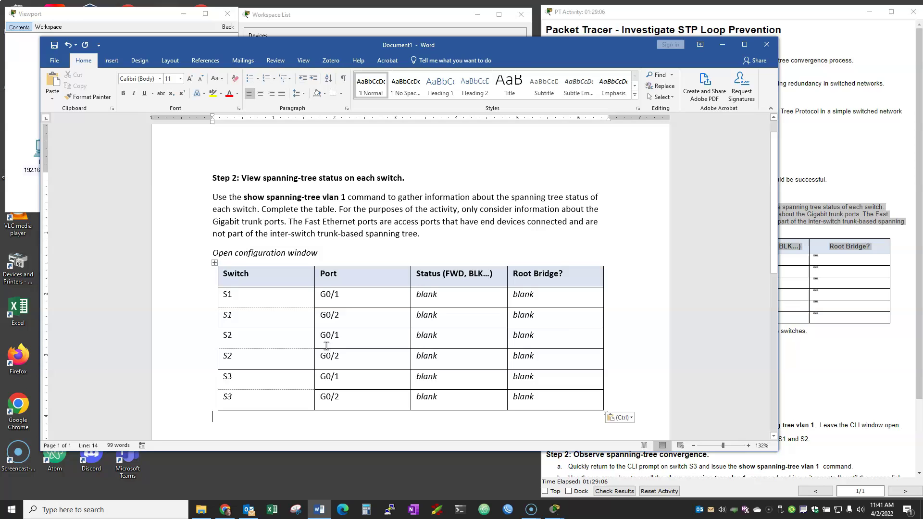
pyautogui.doubleClick(427, 295)
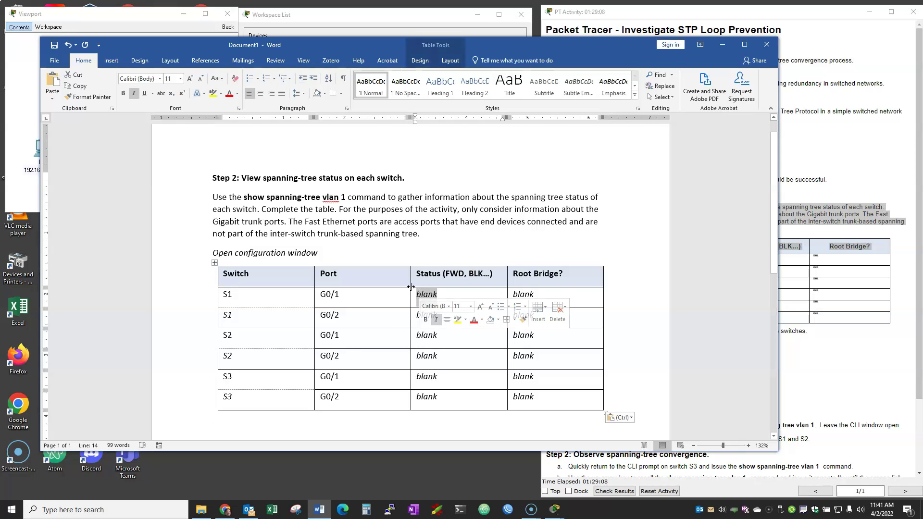
pyautogui.click(720, 47)
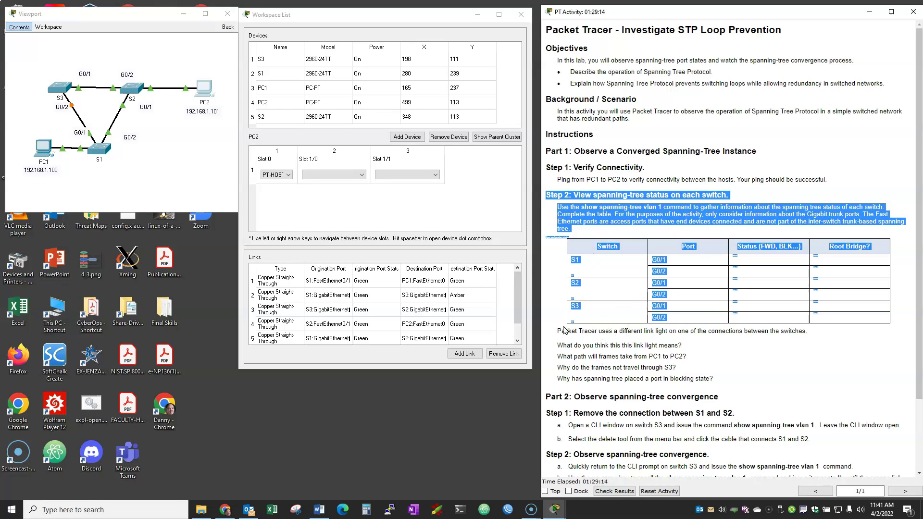
pyautogui.click(551, 321)
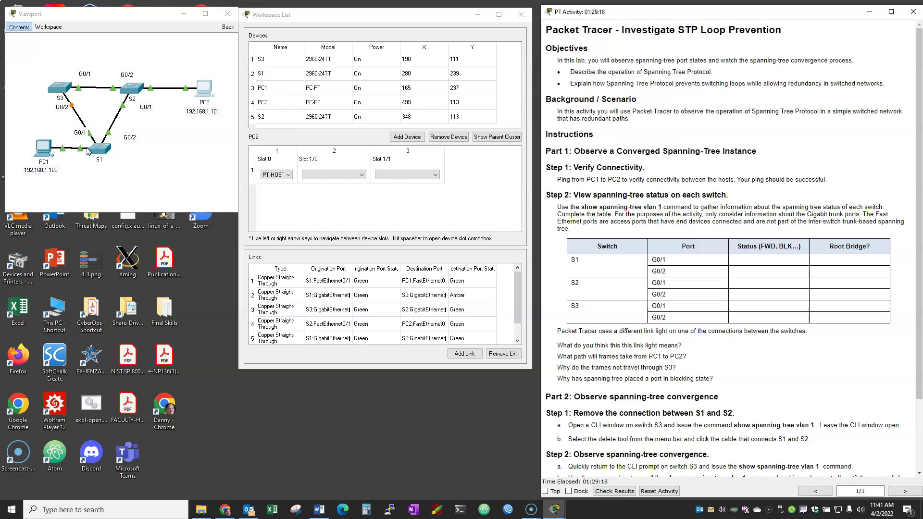
# Step: Open the S3 switch's CLI from the Workspace List and enter privileged EXEC mode with en
pyautogui.click(105, 151)
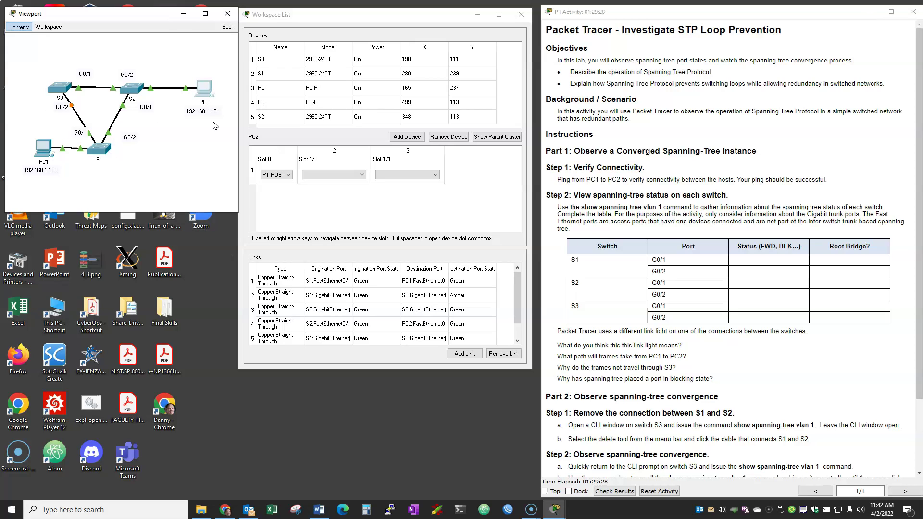
pyautogui.moveTo(264, 58)
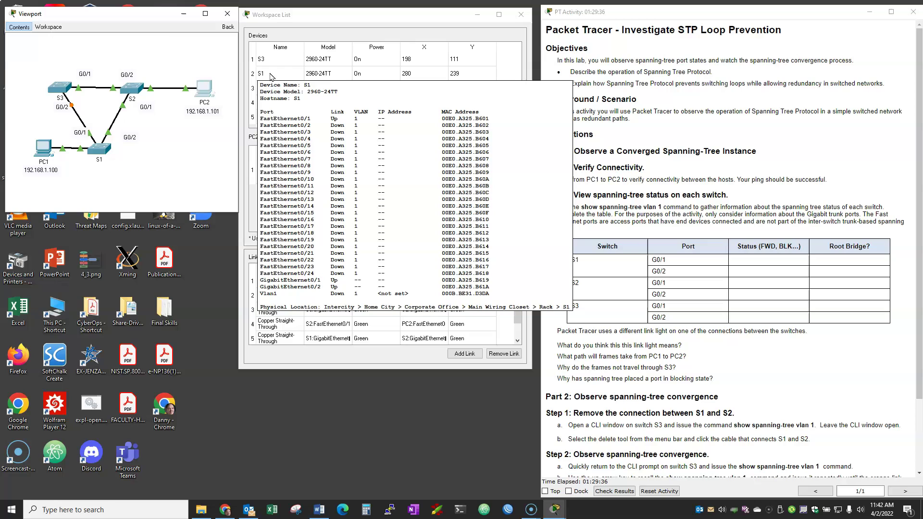
pyautogui.moveTo(270, 91)
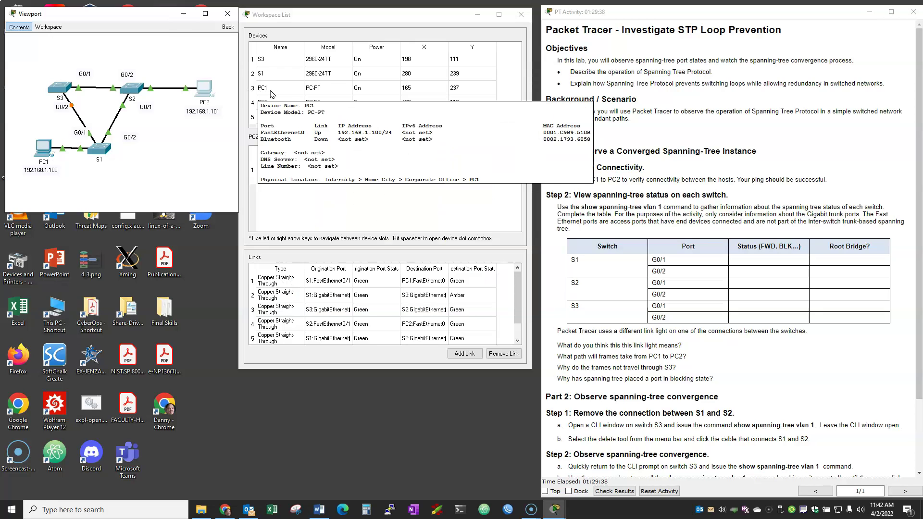
pyautogui.doubleClick(267, 62)
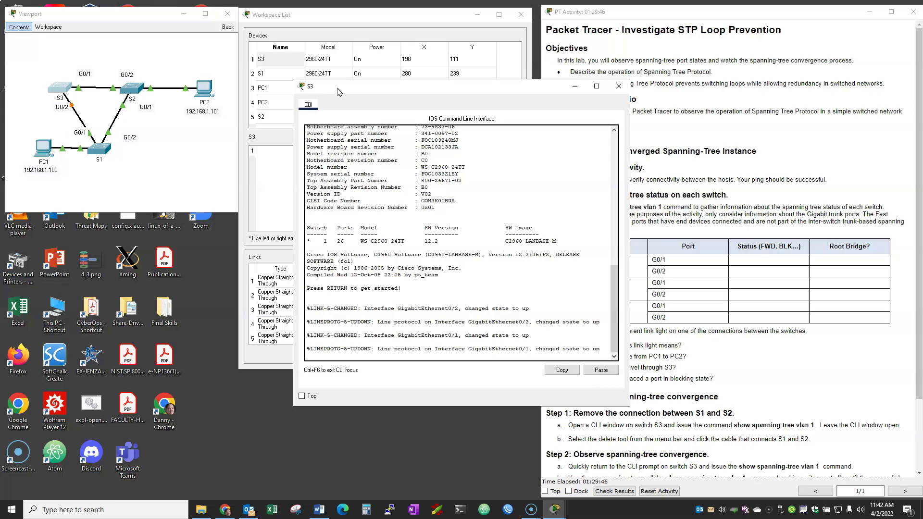
pyautogui.moveTo(338, 91); pyautogui.dragTo(54, 168)
pyautogui.press('Return')
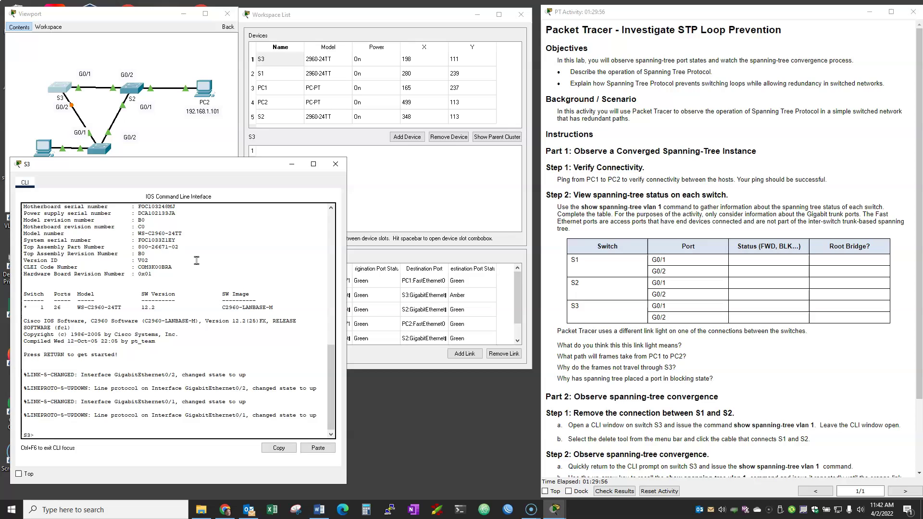
pyautogui.write('en')
pyautogui.press('Return')
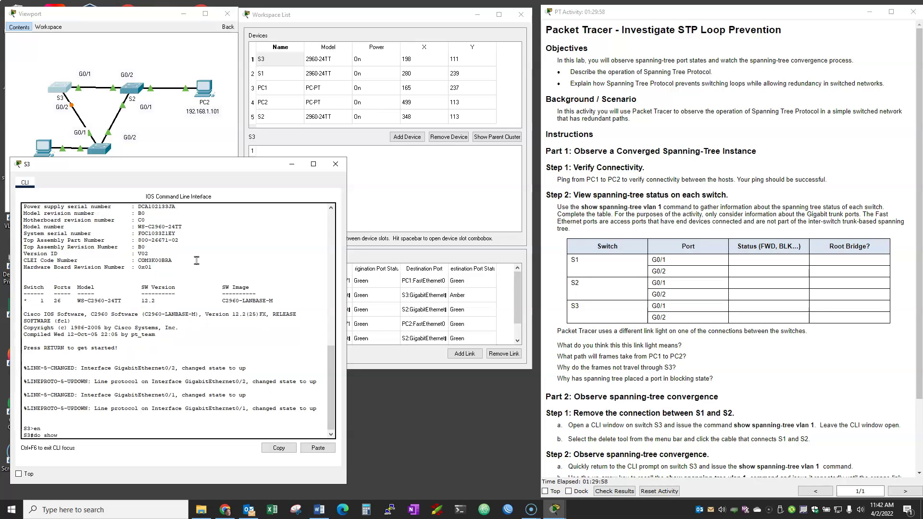
# Step: Display the complete running configuration of S3 with show run
pyautogui.write('do show run')
pyautogui.press('Return')
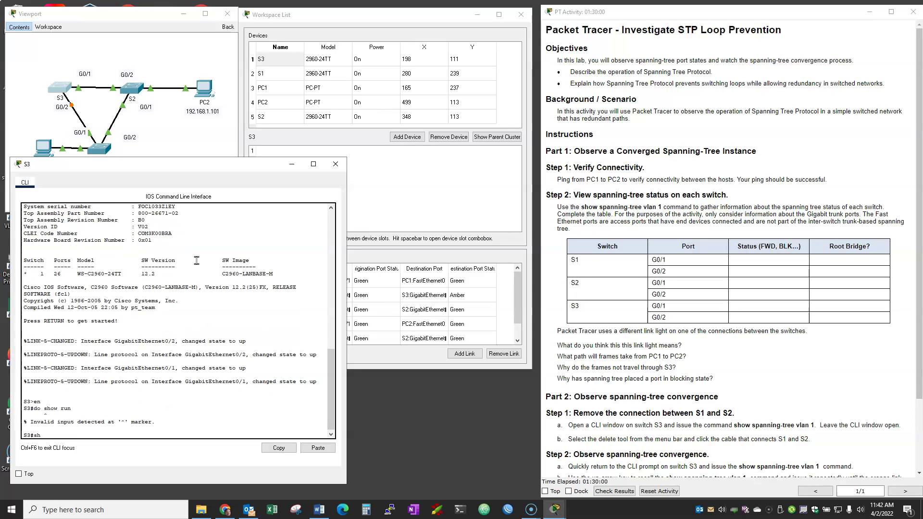
pyautogui.write('show run')
pyautogui.press('Return')
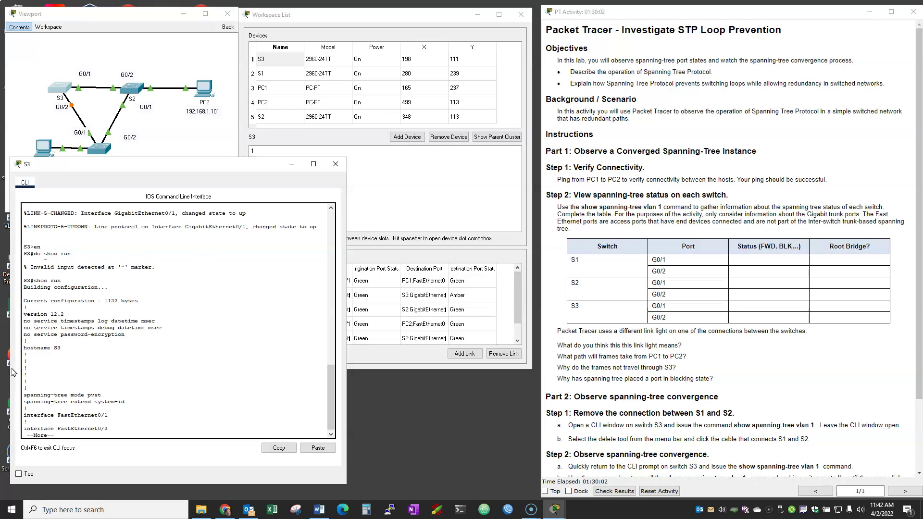
pyautogui.press('space')
pyautogui.press('space')
pyautogui.press('space')
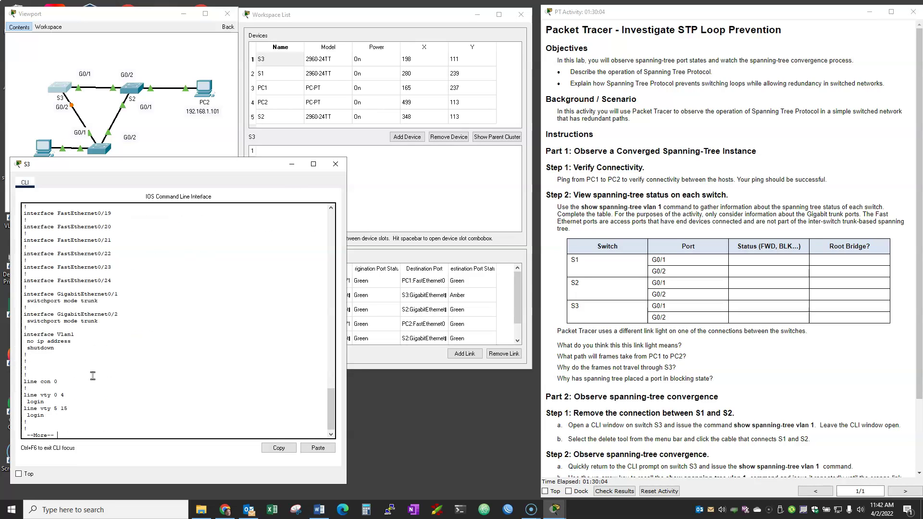
pyautogui.press('space')
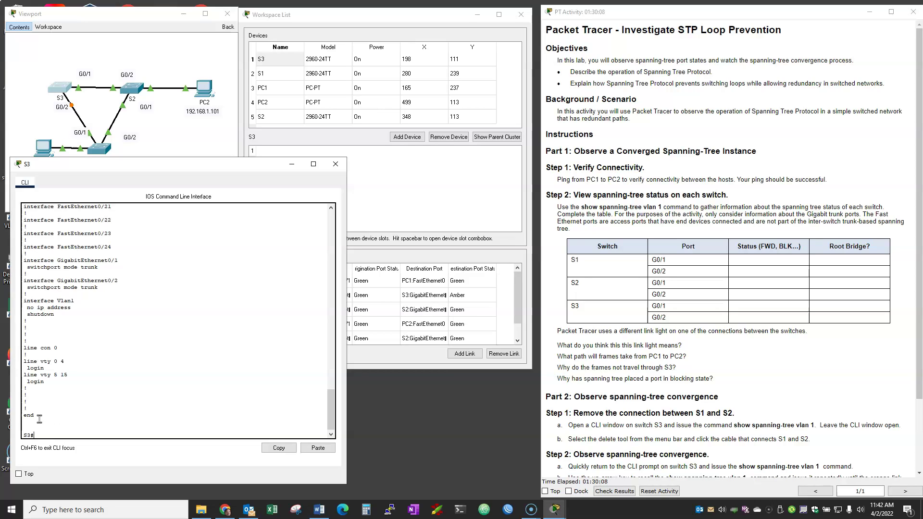
# Step: Copy S3's configuration from the "no service timestamps log datetime msec" line through "end" into a new Notepad file
pyautogui.moveTo(39, 420); pyautogui.dragTo(16, 257)
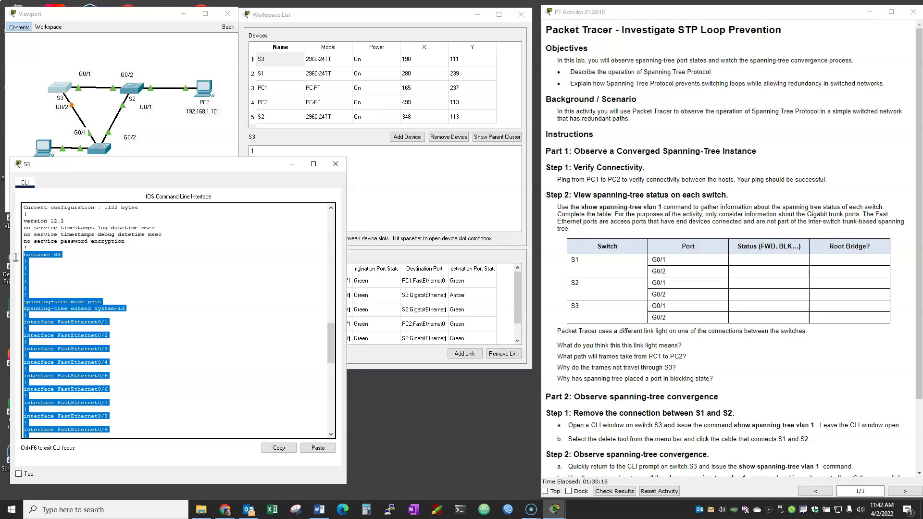
pyautogui.moveTo(15, 258); pyautogui.dragTo(12, 226)
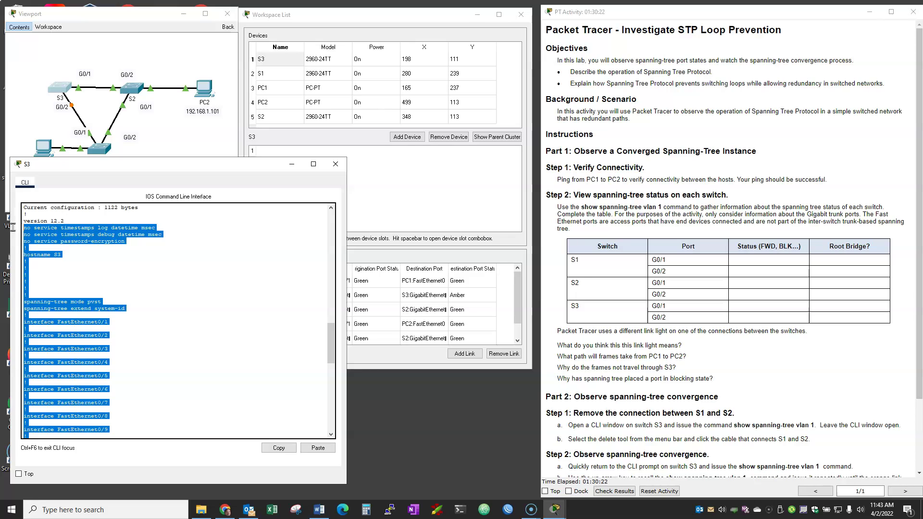
pyautogui.rightClick(64, 237)
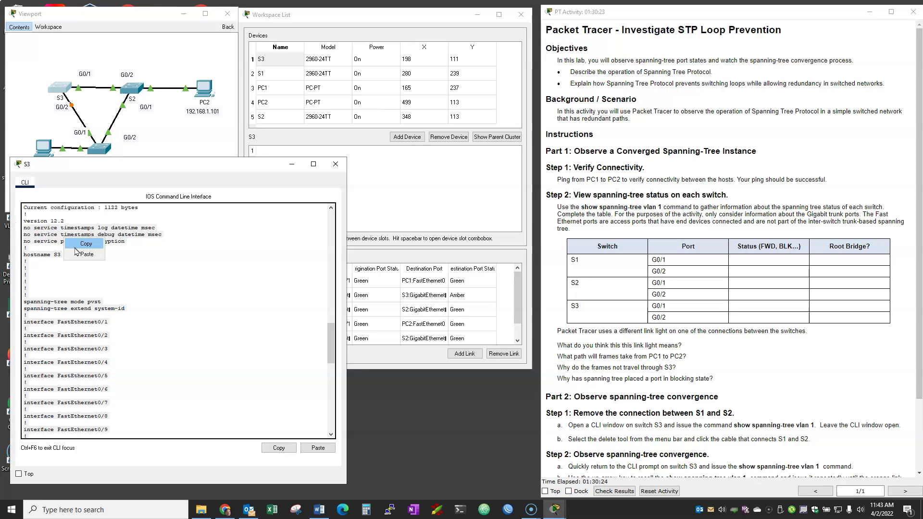
pyautogui.click(77, 243)
pyautogui.click(12, 509)
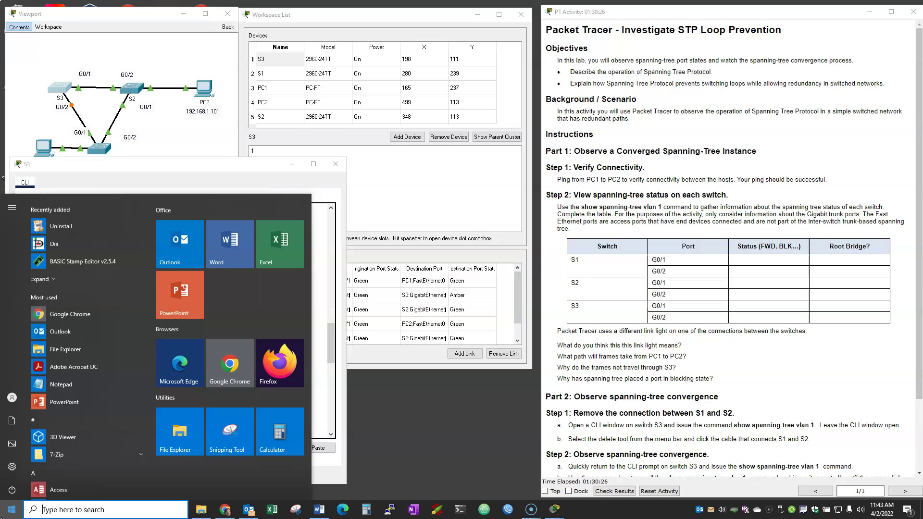
pyautogui.write('notepad')
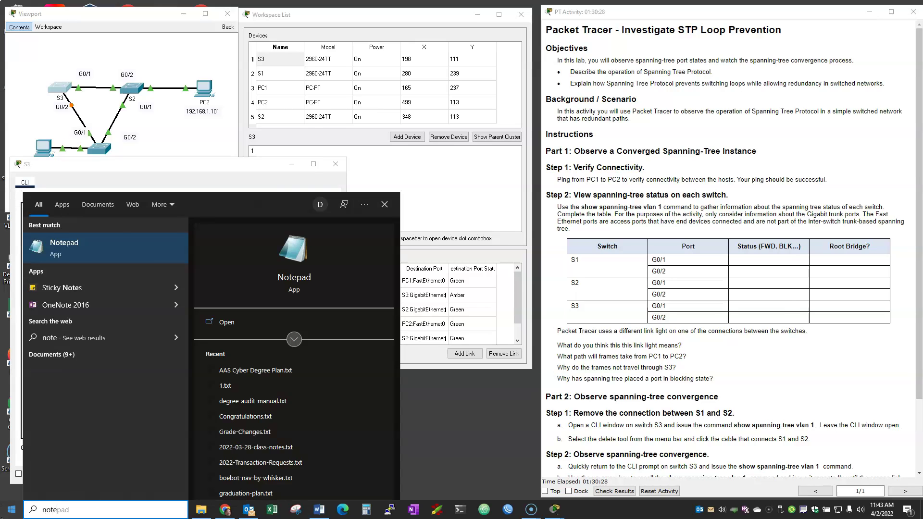
pyautogui.press('Return')
pyautogui.hotkey('ctrl', 'v')
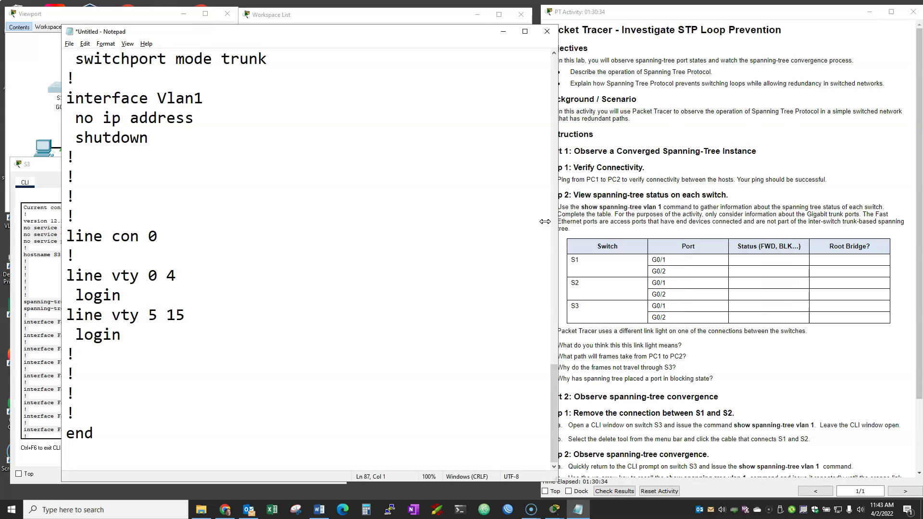
# Step: Narrow the Notepad window, place it beside the S3 CLI with the configuration's end in view, and bring up a fresh S3# prompt
pyautogui.moveTo(794, 238); pyautogui.dragTo(406, 210)
pyautogui.scroll(20, 207, 183)
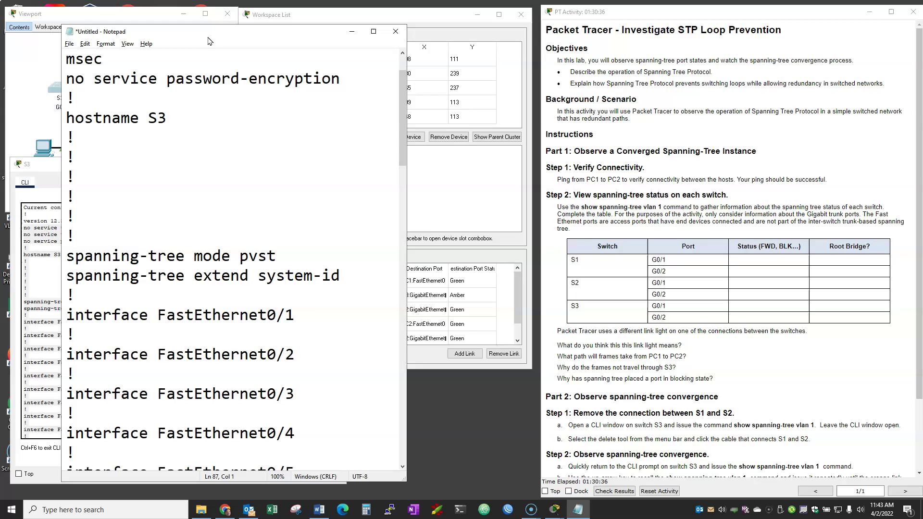
pyautogui.moveTo(201, 41); pyautogui.dragTo(591, 75)
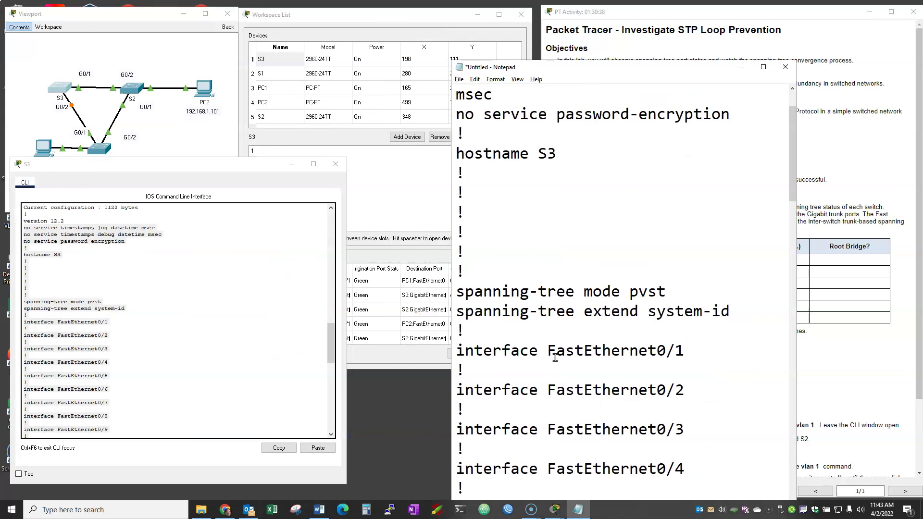
pyautogui.scroll(-6, 557, 328)
pyautogui.scroll(-14, 558, 327)
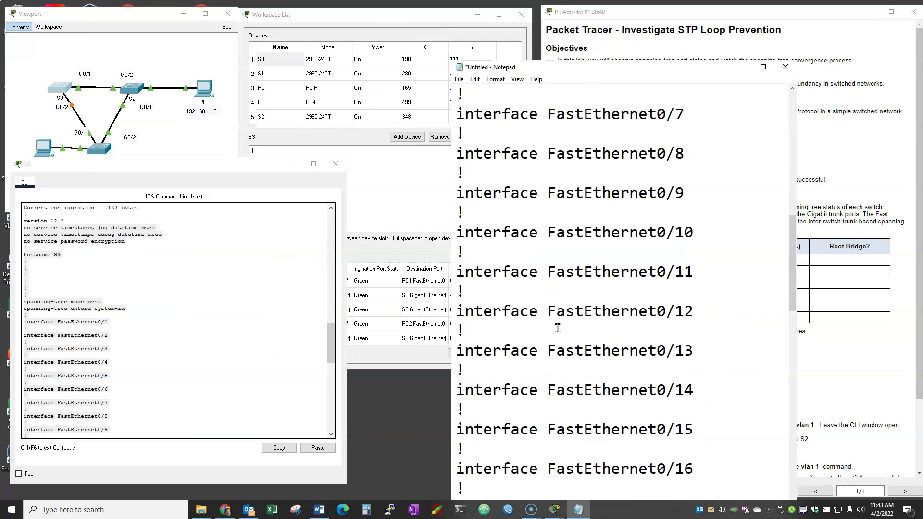
pyautogui.scroll(-2, 557, 325)
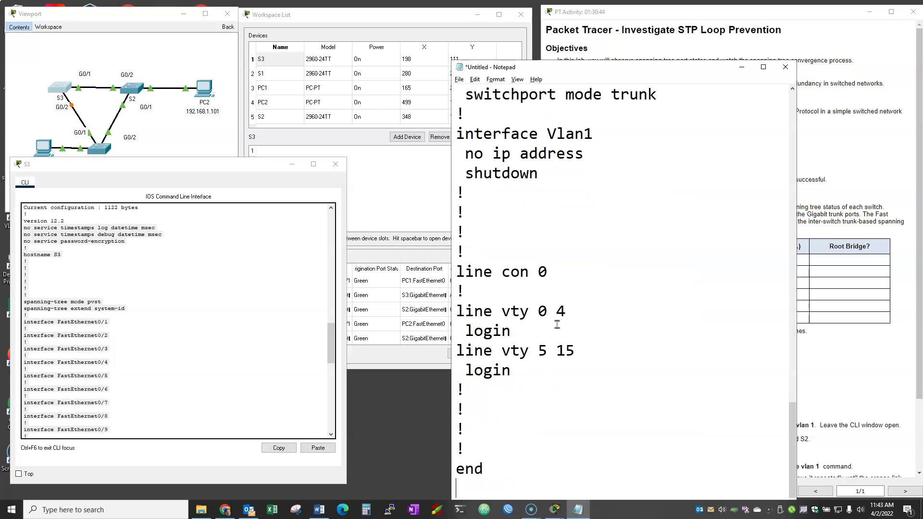
pyautogui.click(249, 417)
pyautogui.press('Return')
pyautogui.press('Return')
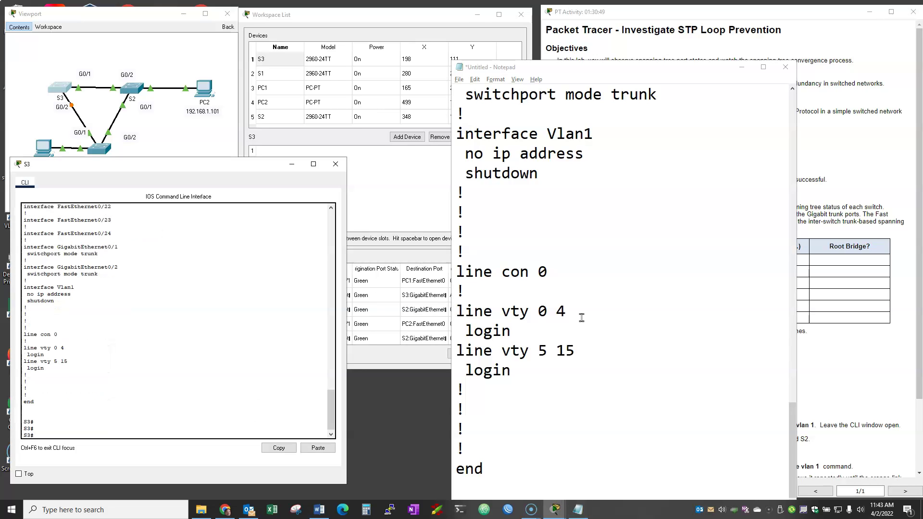
# Step: In the Notepad configuration, change login under line vty 0 4 to login local and copy those two lines
pyautogui.click(557, 333)
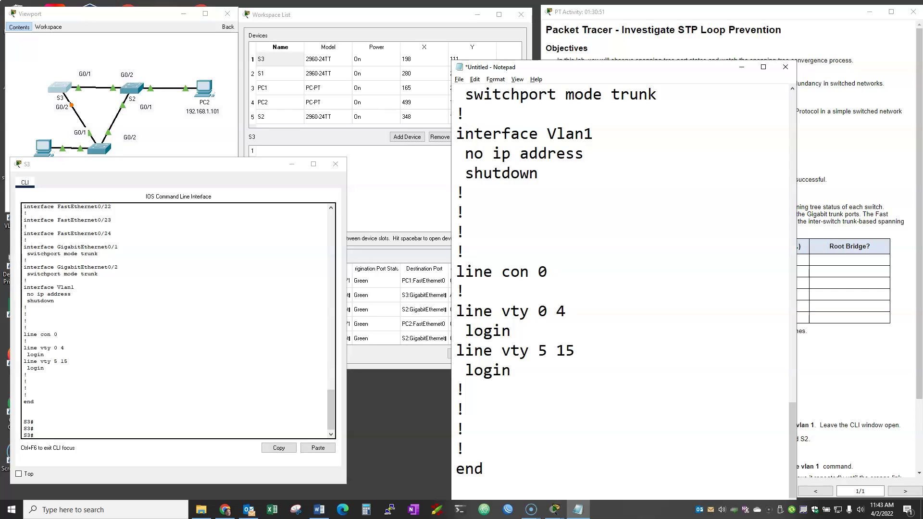
pyautogui.write('local')
pyautogui.moveTo(457, 312); pyautogui.dragTo(581, 330)
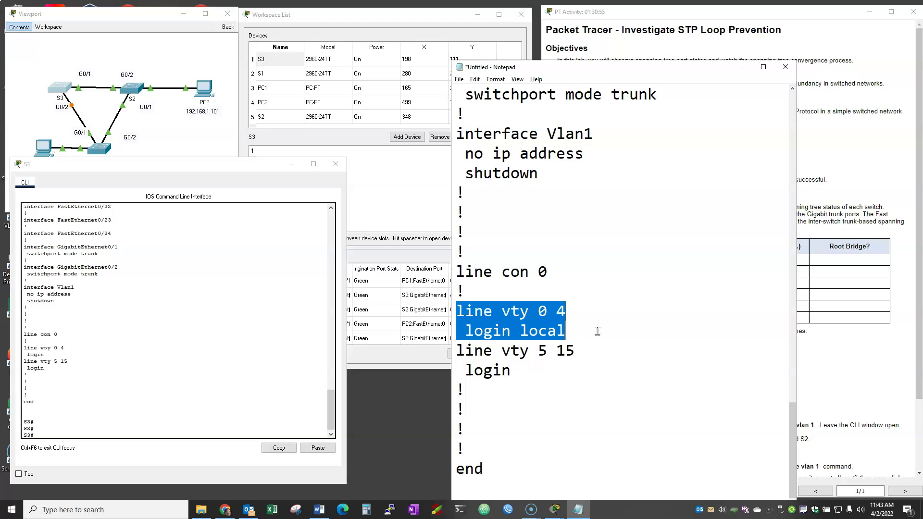
pyautogui.rightClick(540, 328)
pyautogui.click(572, 358)
# Step: Enter global configuration mode on S3 with conf t and paste in the copied line vty 0 4 and login local commands
pyautogui.click(156, 448)
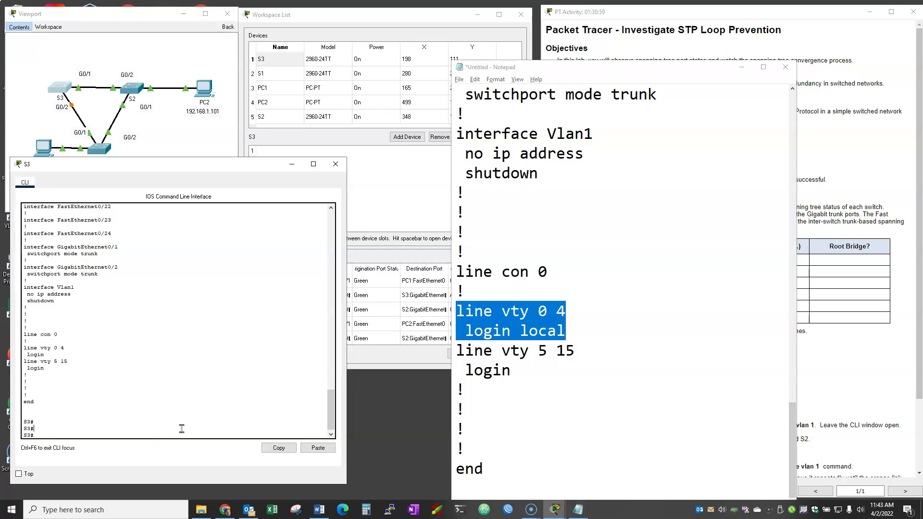
pyautogui.write('conf t')
pyautogui.press('Return')
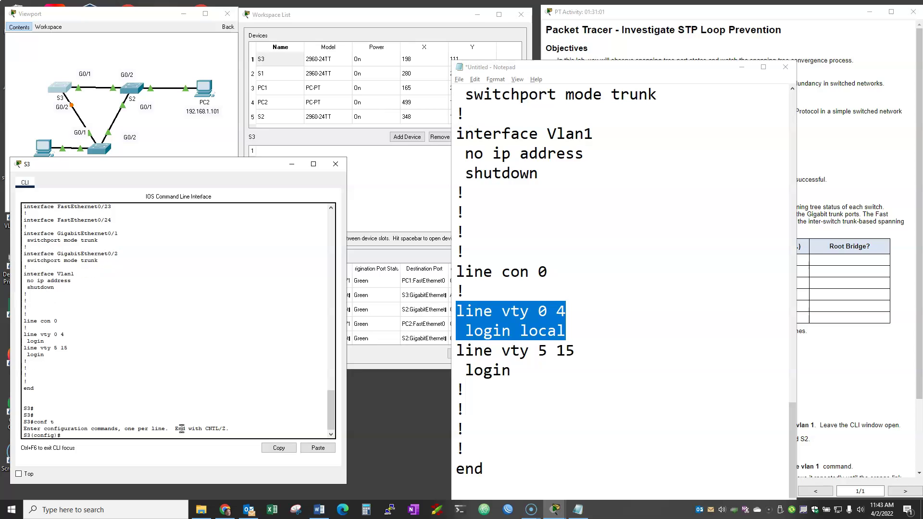
pyautogui.rightClick(181, 436)
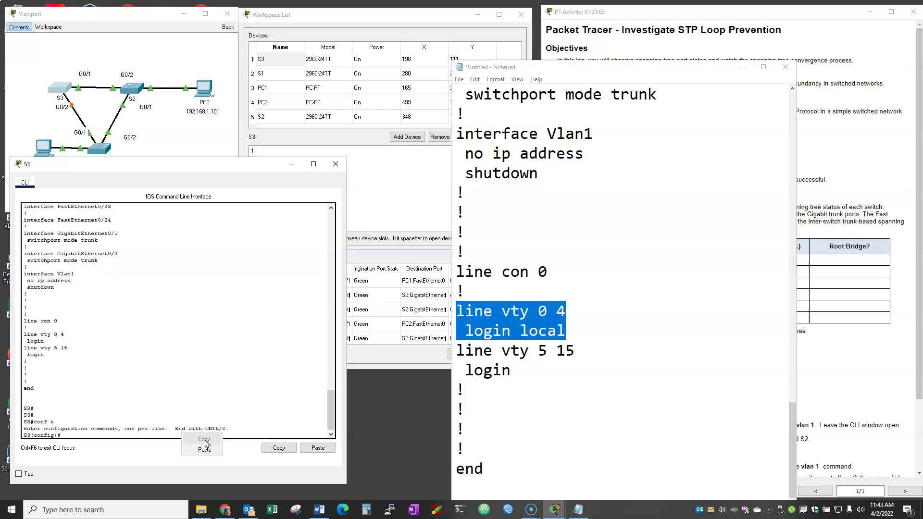
pyautogui.click(205, 448)
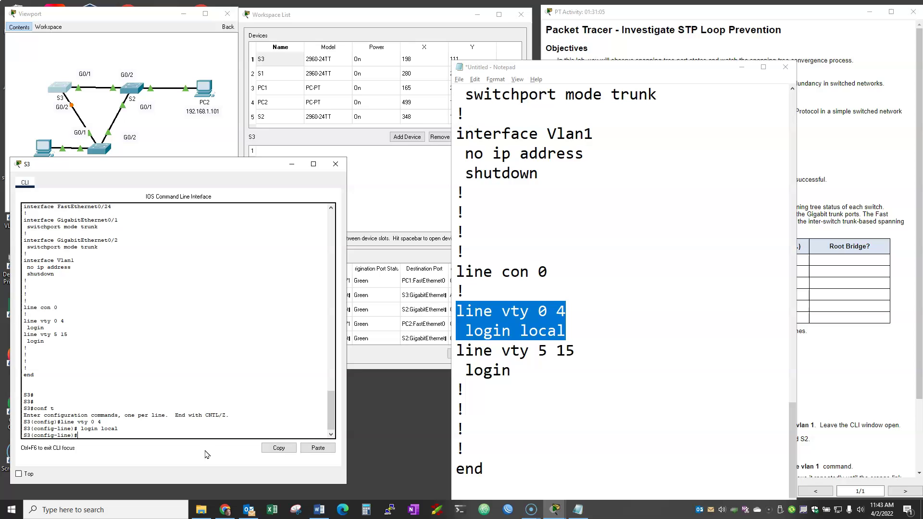
# Step: Exit to privileged EXEC mode on S3, save the configuration with write, and close the S3 window
pyautogui.write('exit')
pyautogui.press('Return')
pyautogui.write('writ')
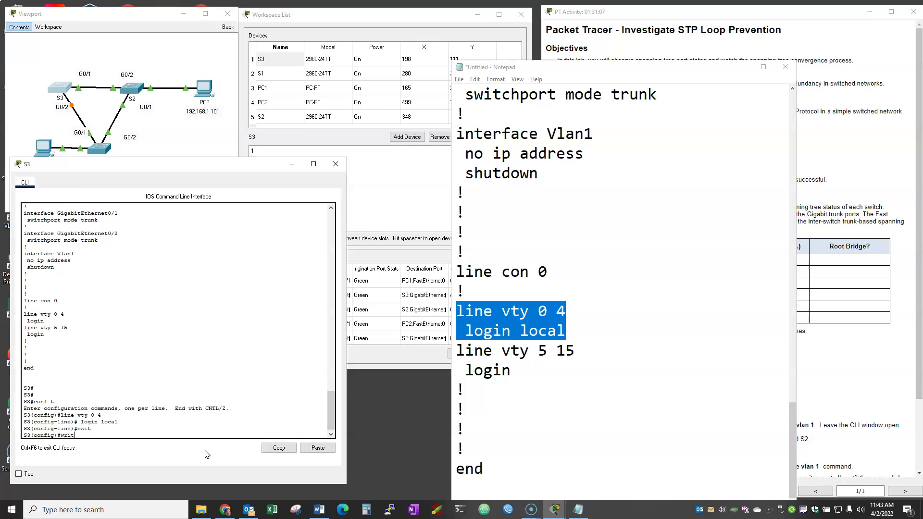
pyautogui.write('e')
pyautogui.press('Return')
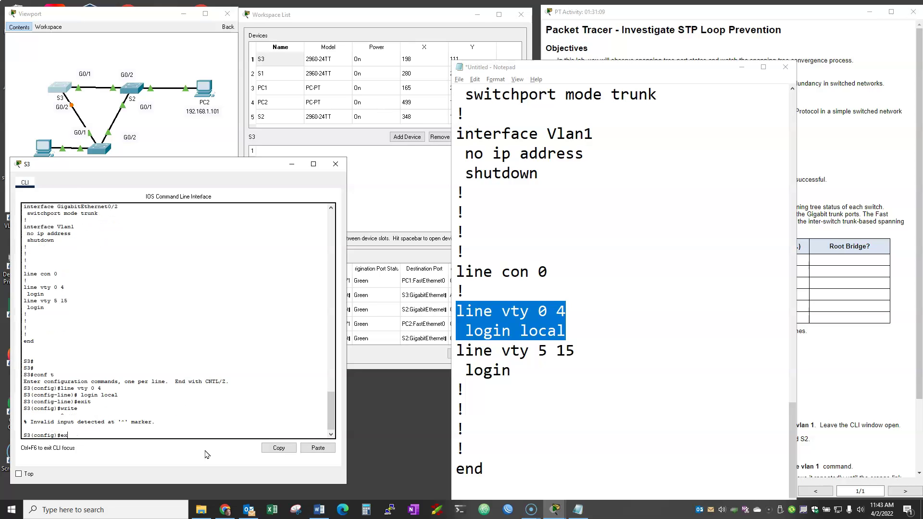
pyautogui.write('exit')
pyautogui.press('Return')
pyautogui.write('wri')
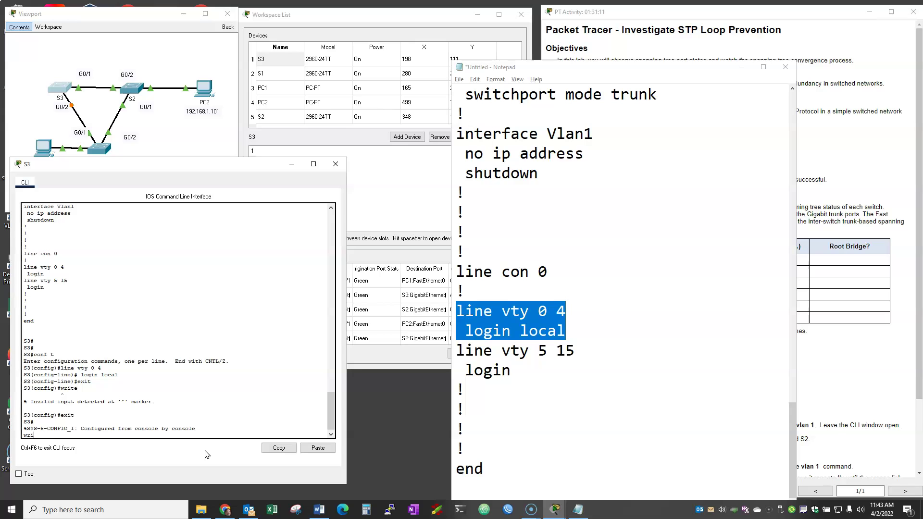
pyautogui.write('te')
pyautogui.press('Return')
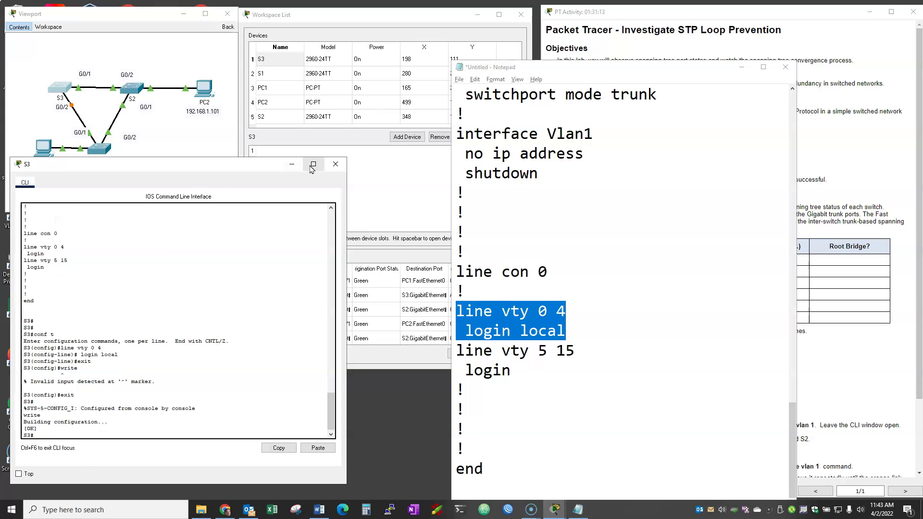
pyautogui.click(335, 164)
pyautogui.click(343, 189)
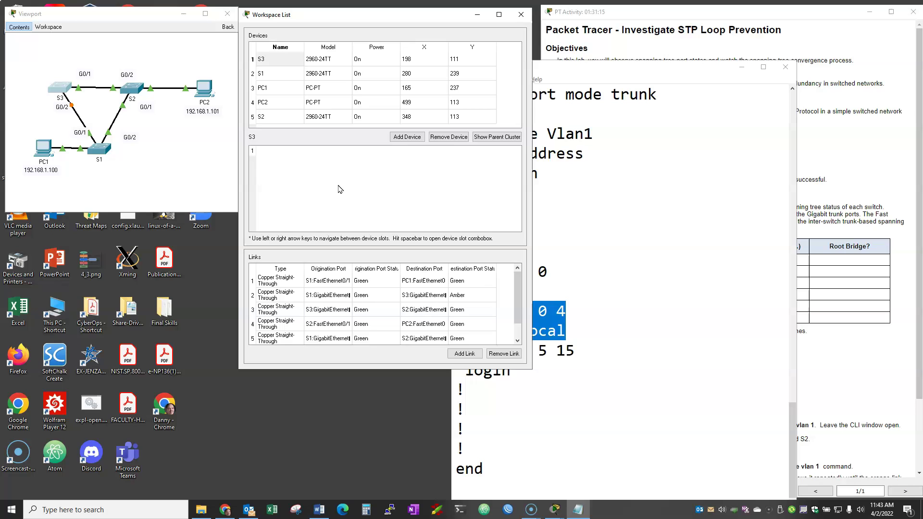
# Step: Open PC1 from the Workspace List, check its IP configuration, and close the PC1 window
pyautogui.doubleClick(281, 88)
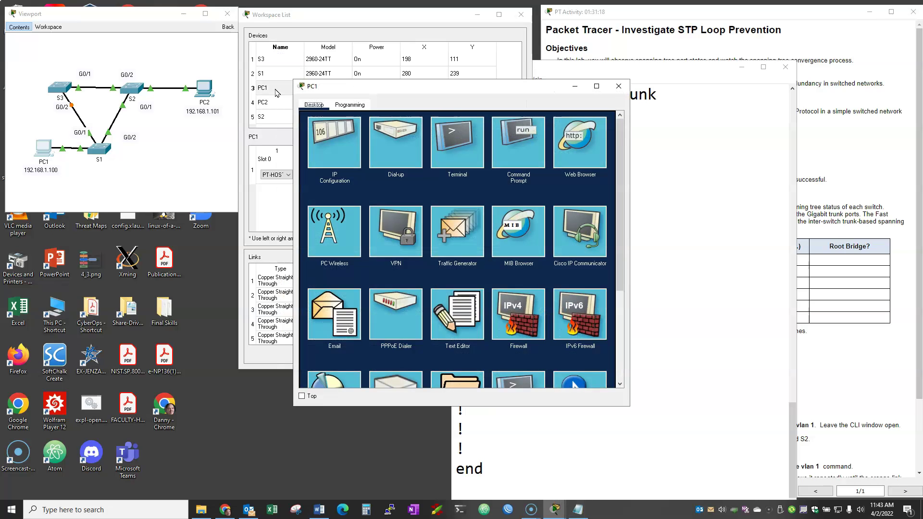
pyautogui.click(331, 158)
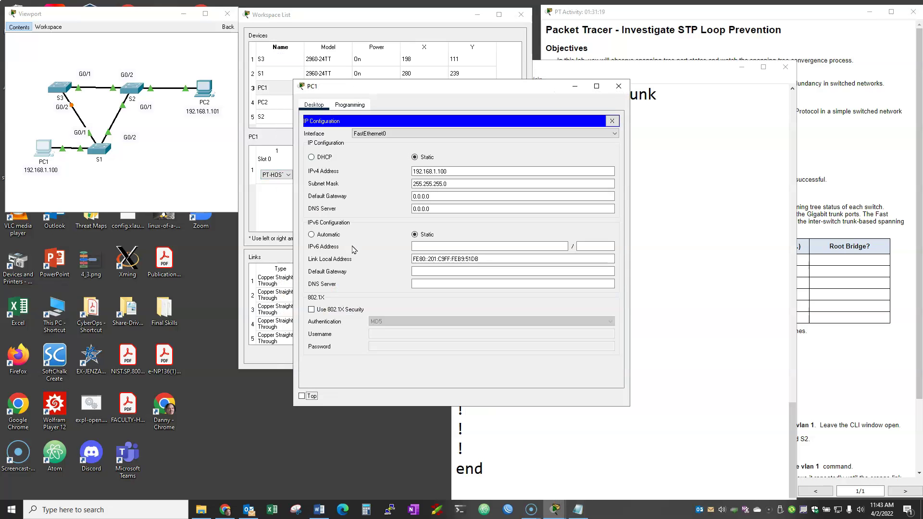
pyautogui.click(612, 121)
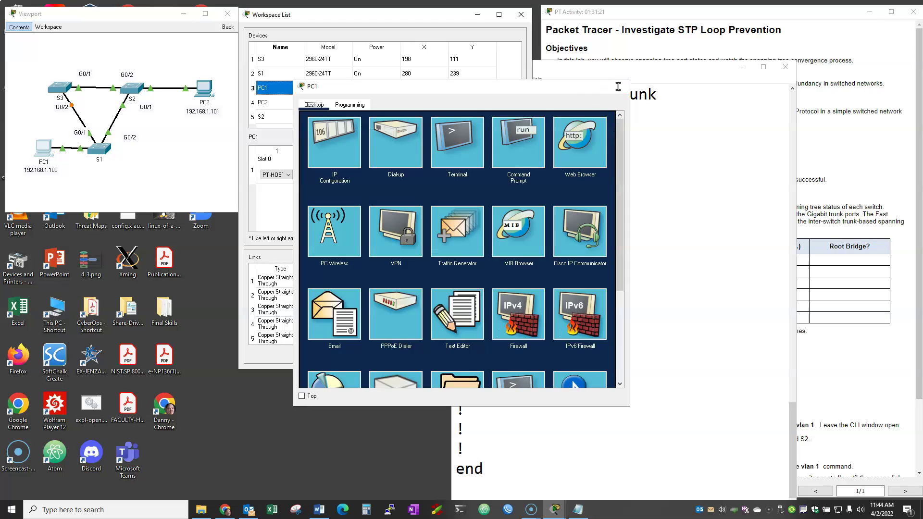
pyautogui.click(617, 86)
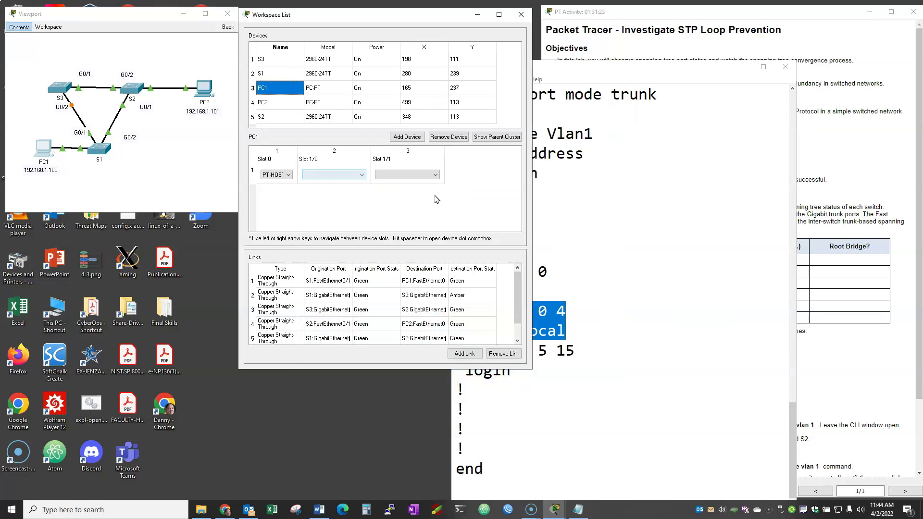
# Step: Add a Console link from PC1's RS 232 port to S1's Console port and close the Add Link dialog
pyautogui.moveTo(315, 71)
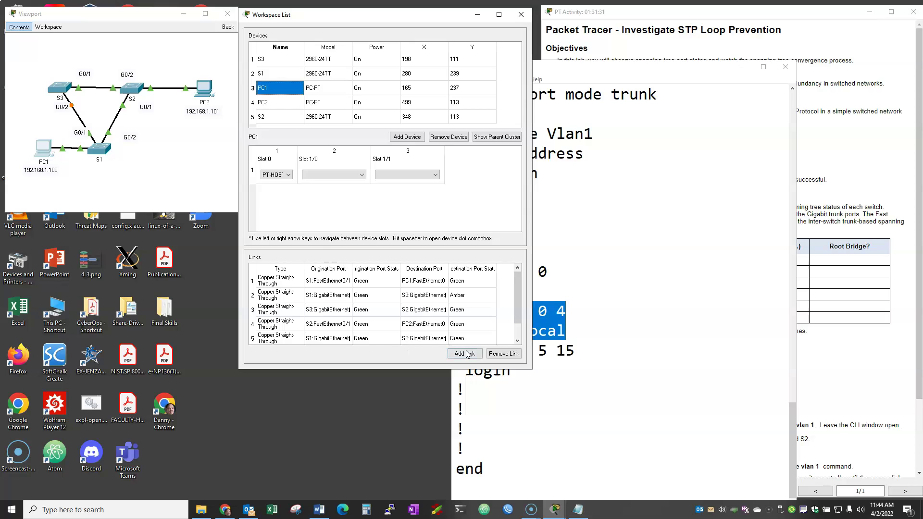
pyautogui.click(464, 353)
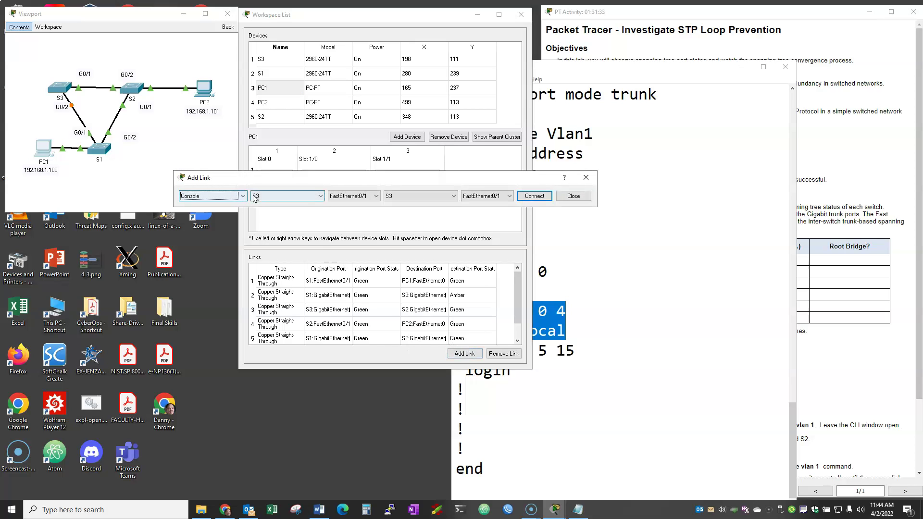
pyautogui.click(283, 197)
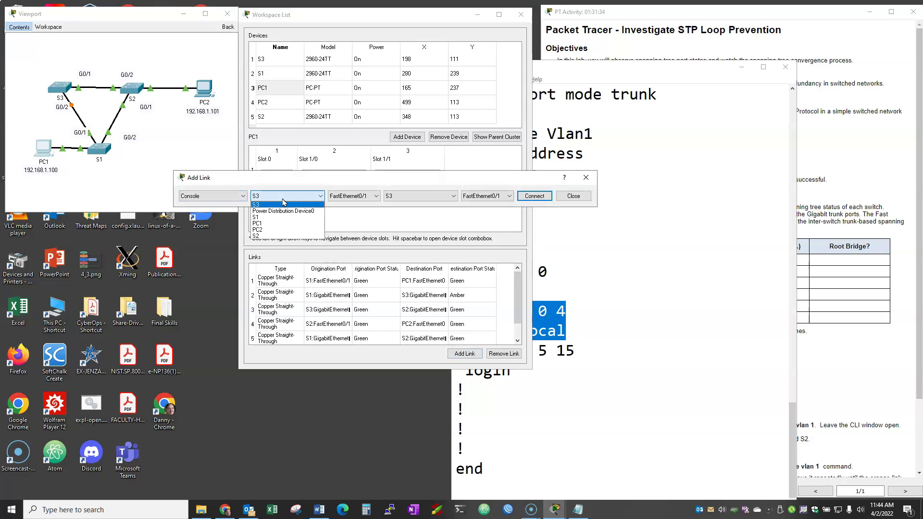
pyautogui.click(286, 223)
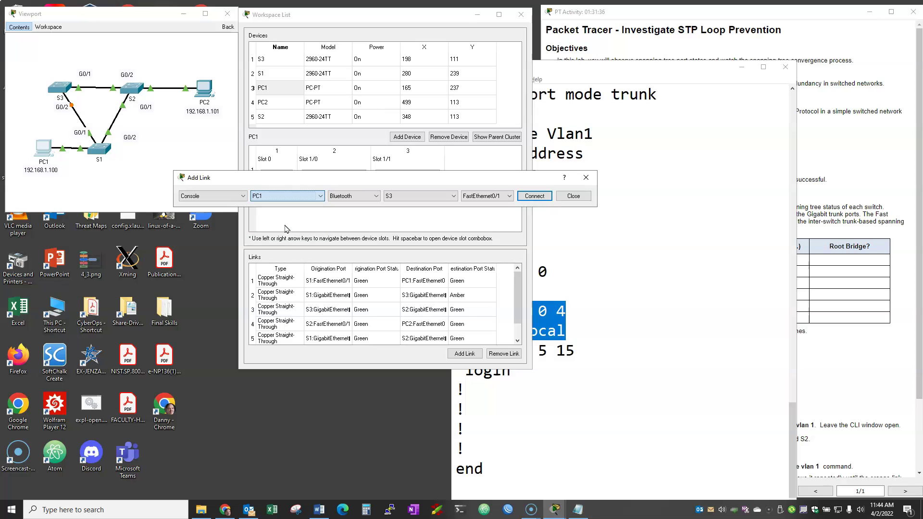
pyautogui.click(345, 198)
pyautogui.click(349, 210)
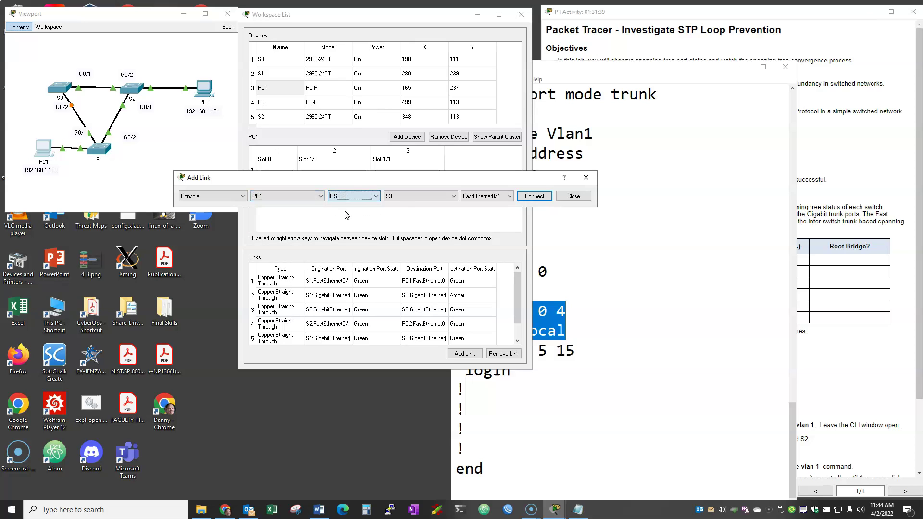
pyautogui.click(405, 197)
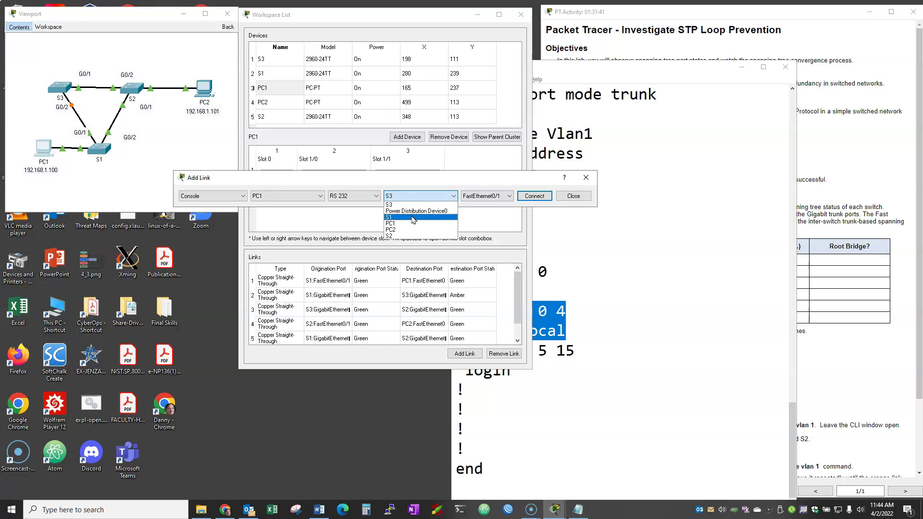
pyautogui.click(413, 217)
pyautogui.click(478, 196)
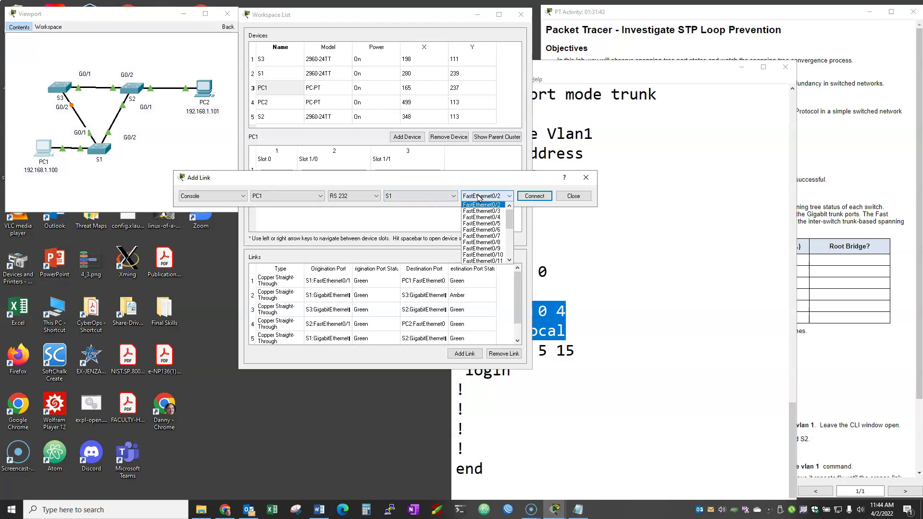
pyautogui.scroll(-5, 480, 231)
pyautogui.click(479, 258)
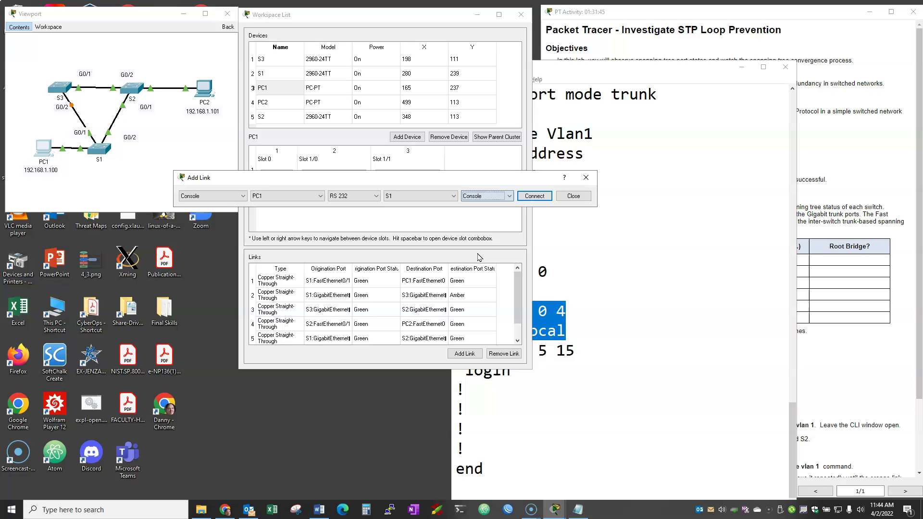
pyautogui.click(532, 198)
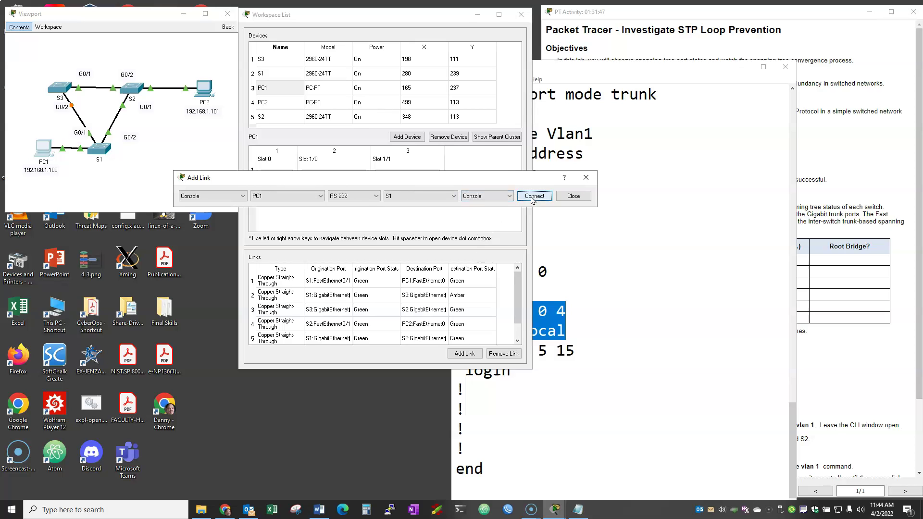
pyautogui.click(573, 196)
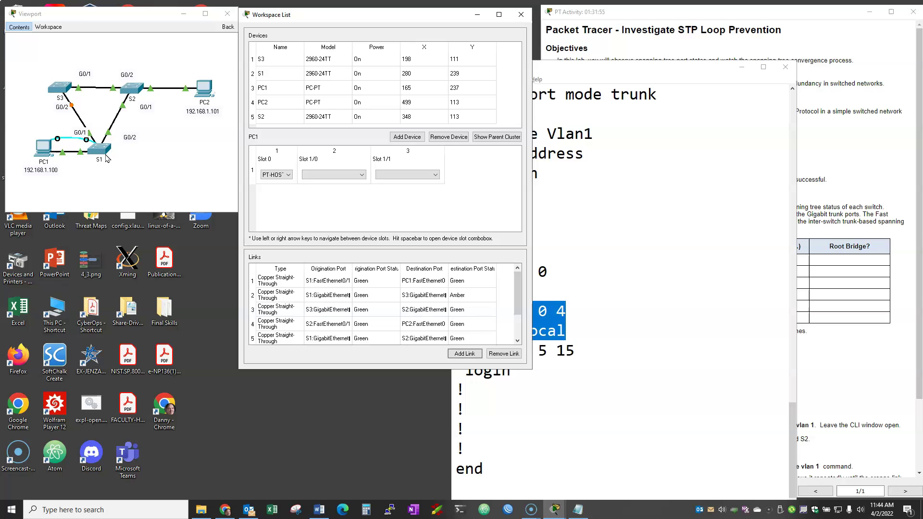
# Step: Open a terminal session to S1 from PC1 with the default port settings and enter privileged EXEC mode with en
pyautogui.doubleClick(268, 93)
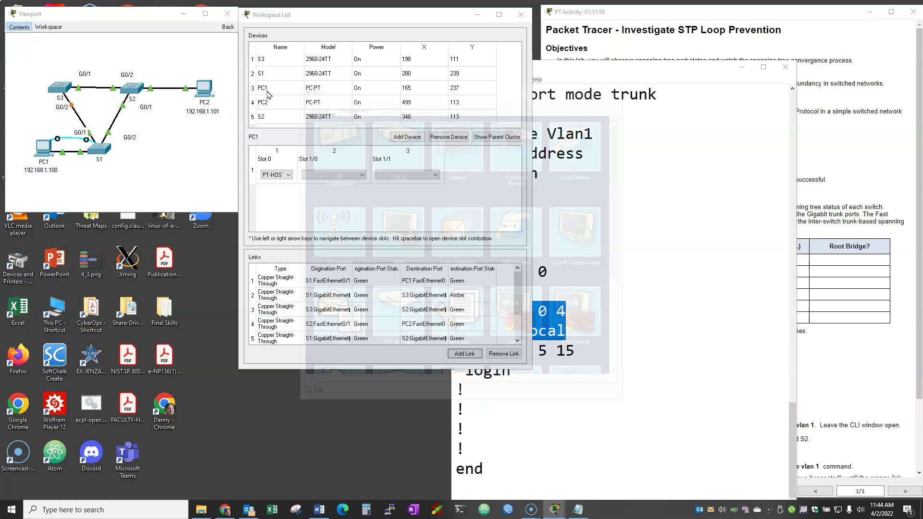
pyautogui.click(480, 161)
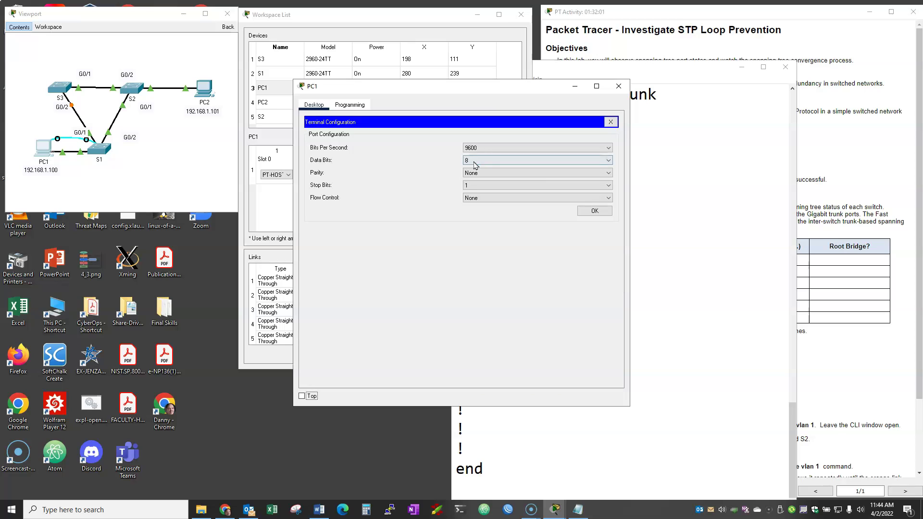
pyautogui.click(595, 211)
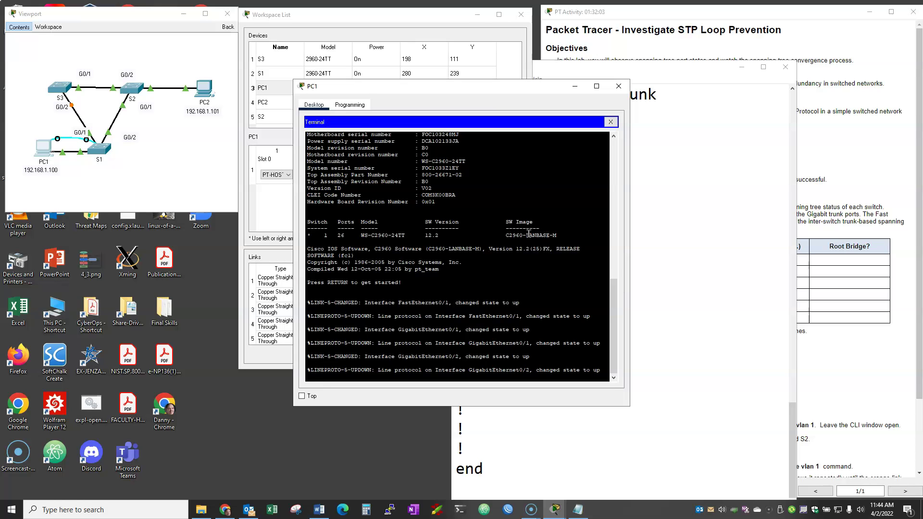
pyautogui.press('Return')
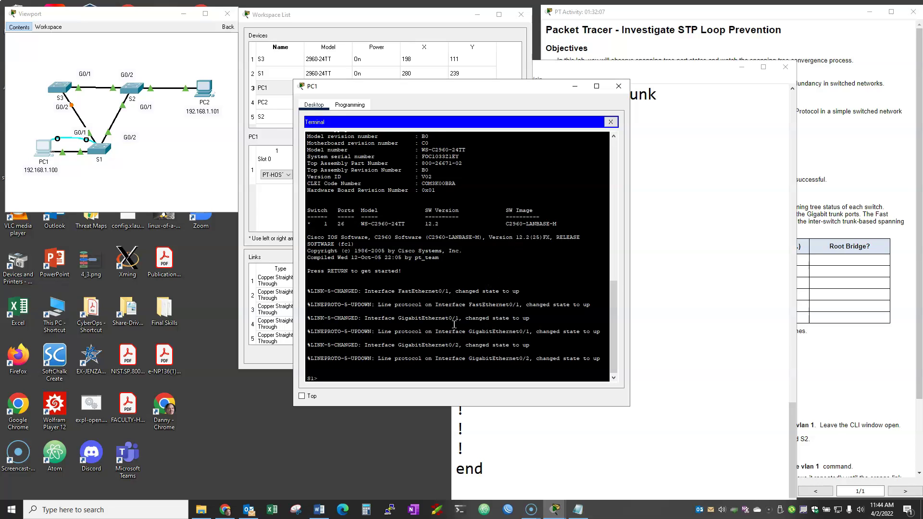
pyautogui.write('en')
pyautogui.press('Return')
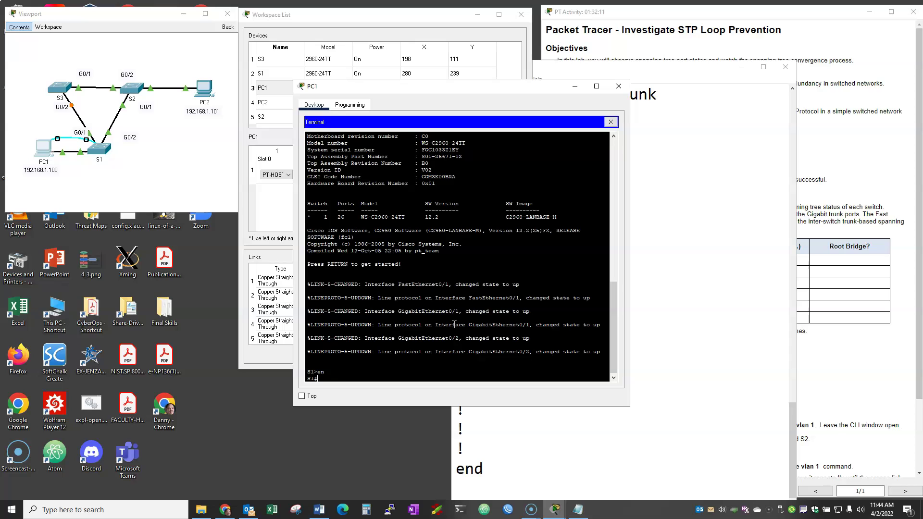
# Step: Enter global configuration mode on S1 with conf t and set the hostname to Switch1
pyautogui.write('conf t')
pyautogui.press('Return')
pyautogui.write('hostnam')
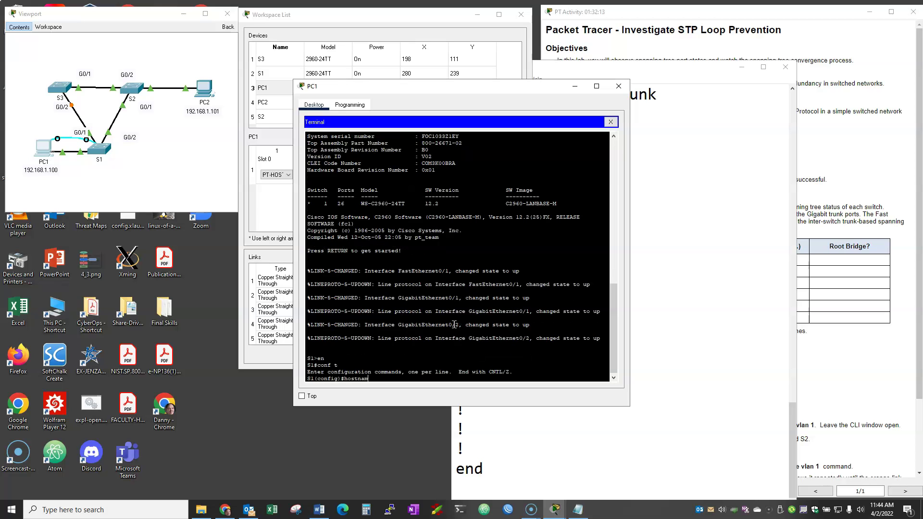
pyautogui.write('e Switch1')
pyautogui.press('Return')
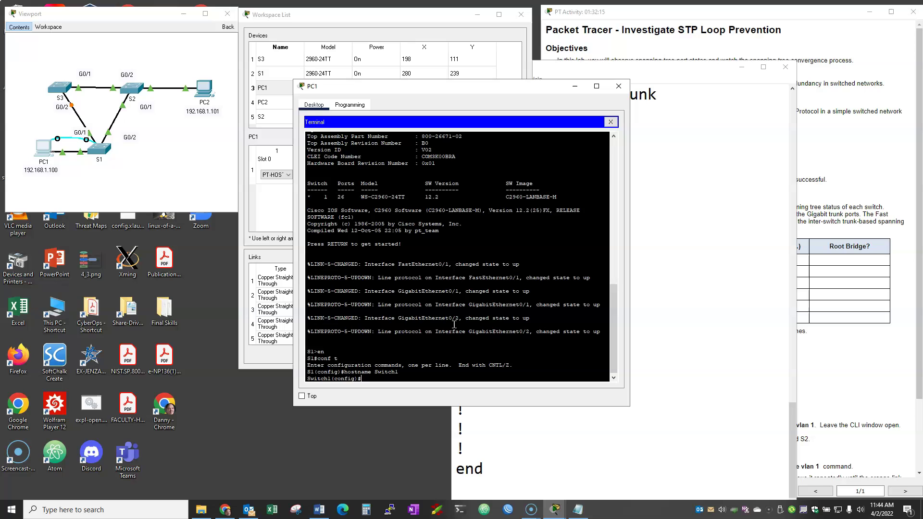
# Step: Exit global configuration mode on Switch1 and save the configuration with write
pyautogui.write('exit')
pyautogui.press('Return')
pyautogui.write('write')
pyautogui.press('Return')
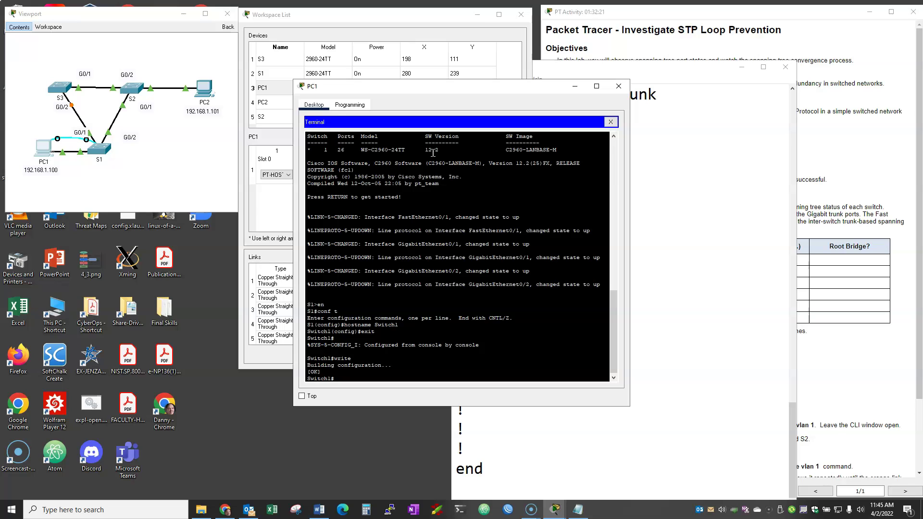
# Step: Move the PC1 terminal window clear of the Workspace List and inspect the details of S2, PC2 and S1 there
pyautogui.moveTo(473, 88); pyautogui.dragTo(191, 189)
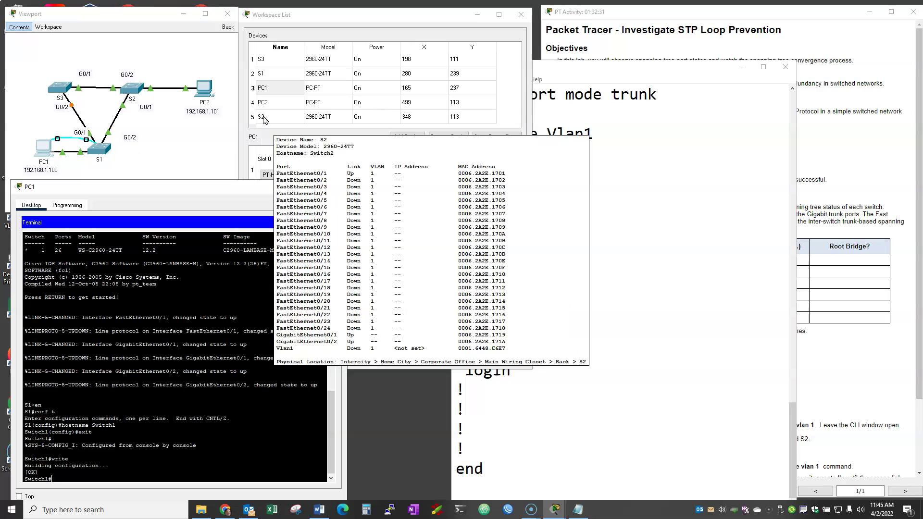
pyautogui.moveTo(267, 103)
pyautogui.moveTo(261, 74)
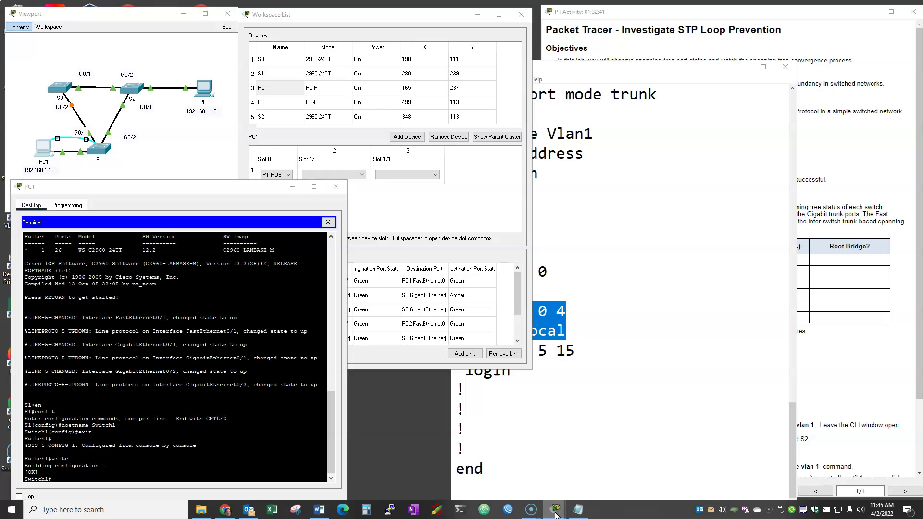
# Step: Bring up the main logical workspace, rename S1's display label to Switch 1, and minimize the main window
pyautogui.moveTo(554, 511)
pyautogui.click(439, 442)
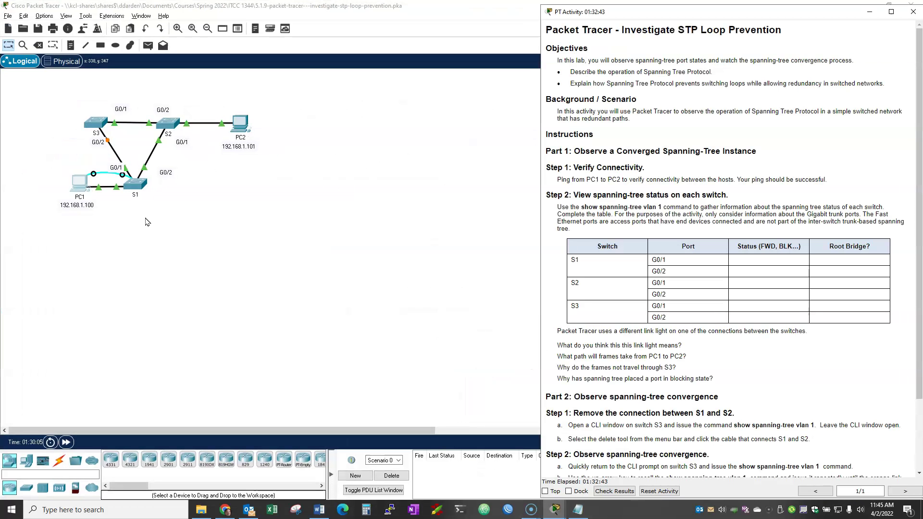
pyautogui.click(134, 196)
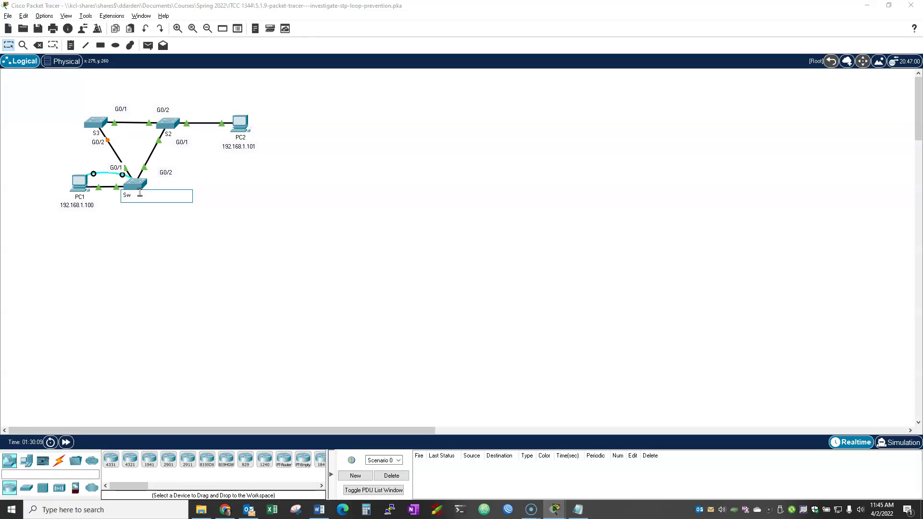
pyautogui.press('Return')
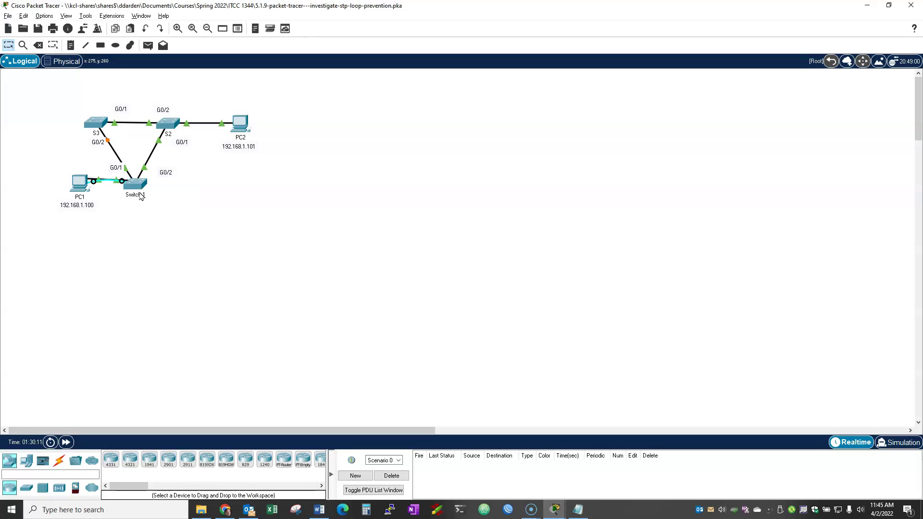
pyautogui.click(866, 5)
# Step: Reposition the PC1 window slightly, bring the Workspace List to the front, and inspect the listed devices' details
pyautogui.moveTo(346, 67)
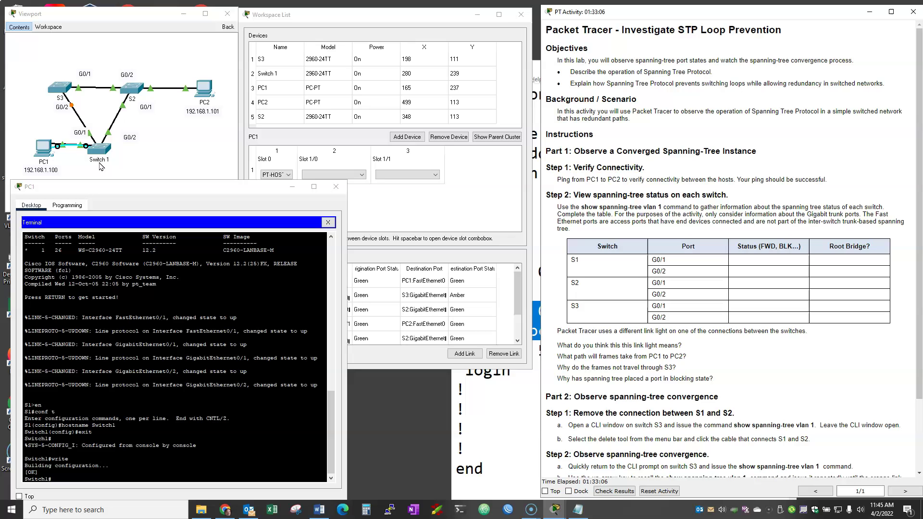
pyautogui.moveTo(289, 113)
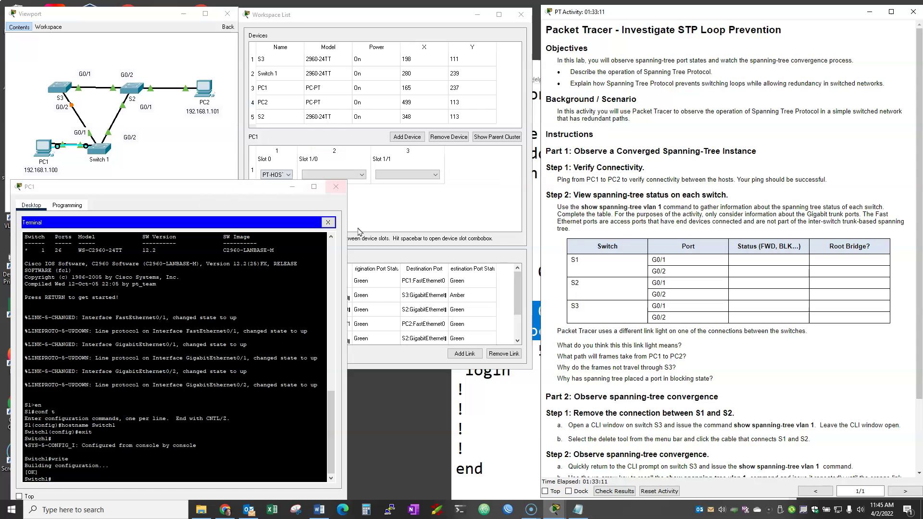
pyautogui.moveTo(254, 192); pyautogui.dragTo(232, 196)
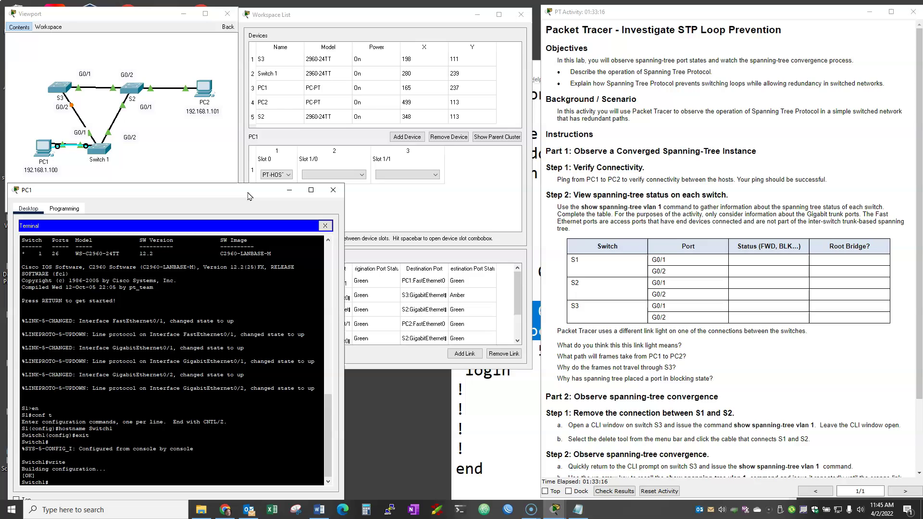
pyautogui.click(500, 204)
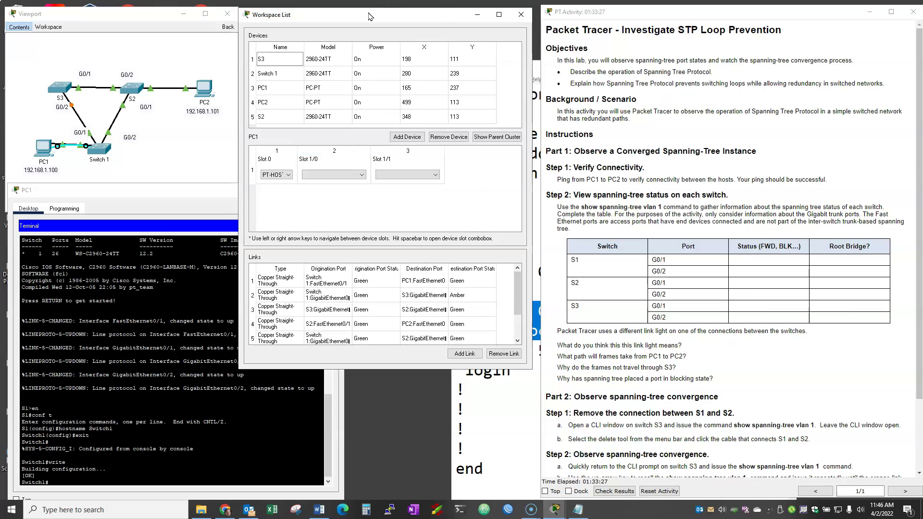
pyautogui.moveTo(264, 130)
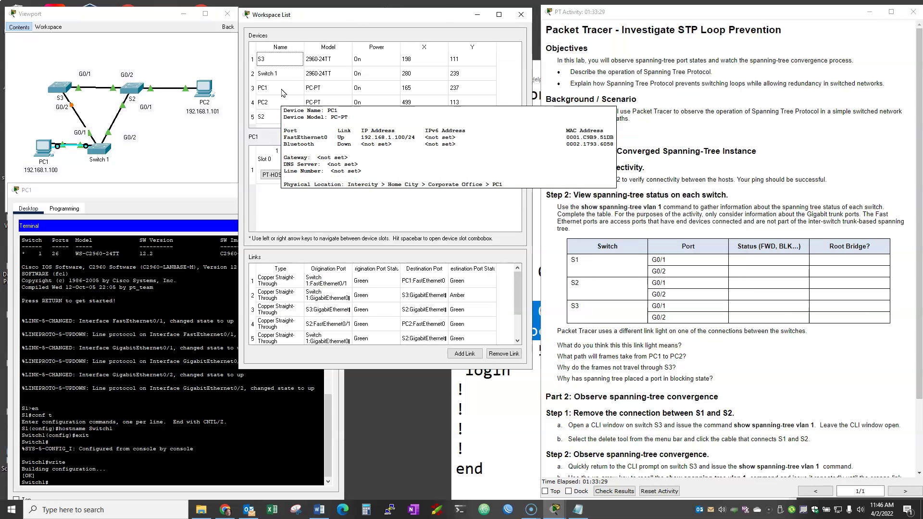